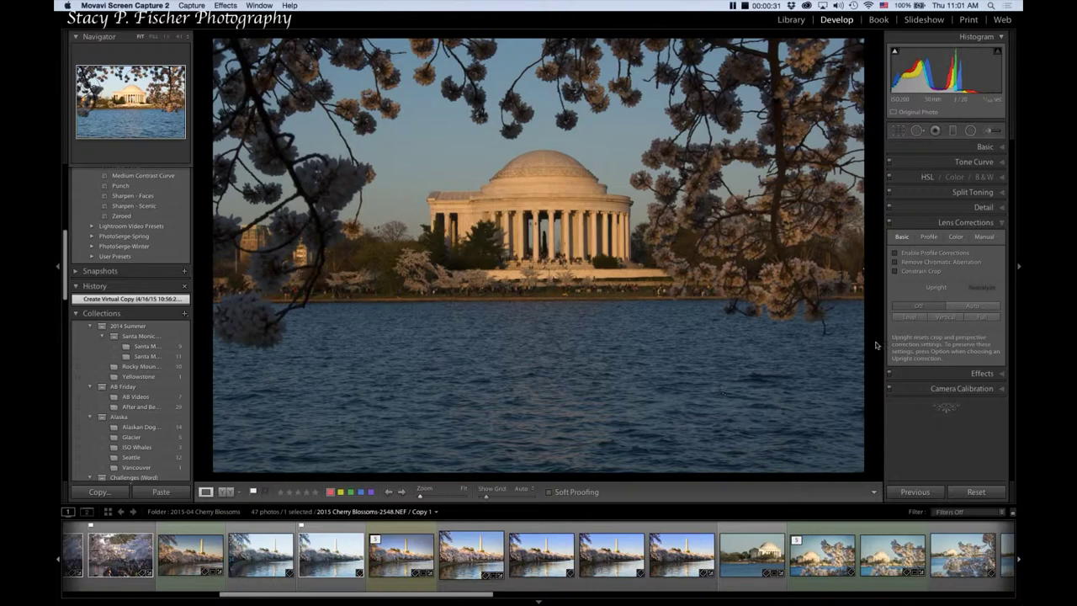
Enable lens profile corrections on the cherry-blossom photo's virtual copy
key("shift+f")
left_click(1002, 390)
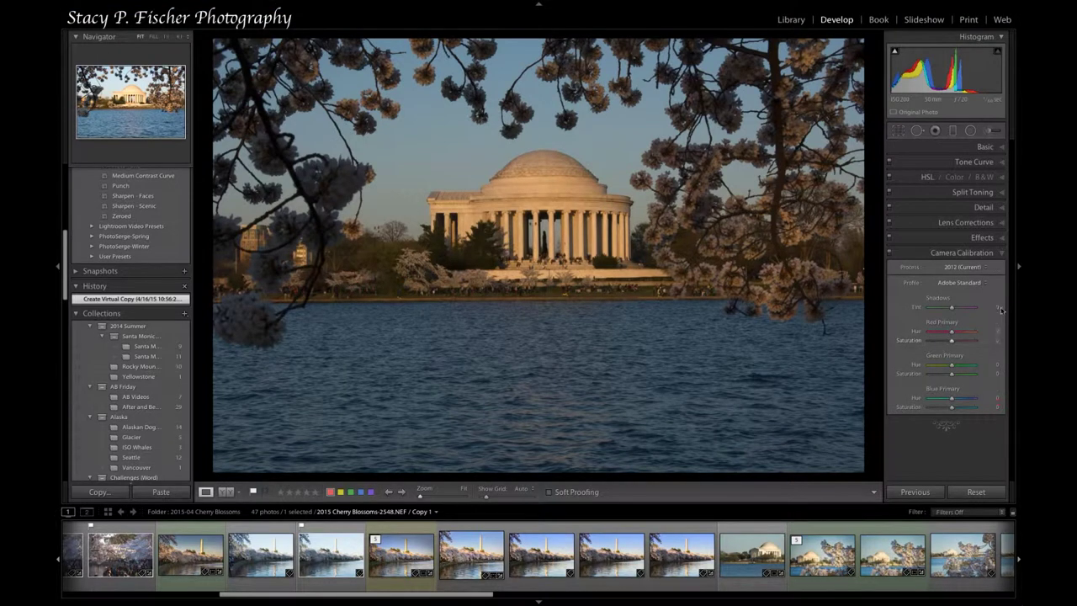
left_click(1004, 223)
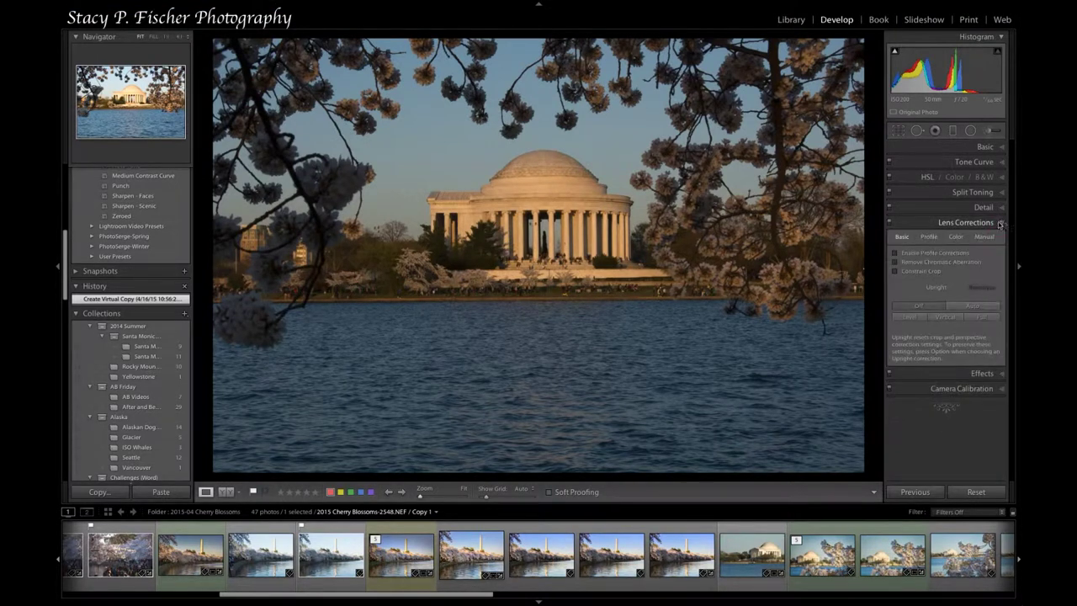
left_click(895, 253)
left_click(895, 253)
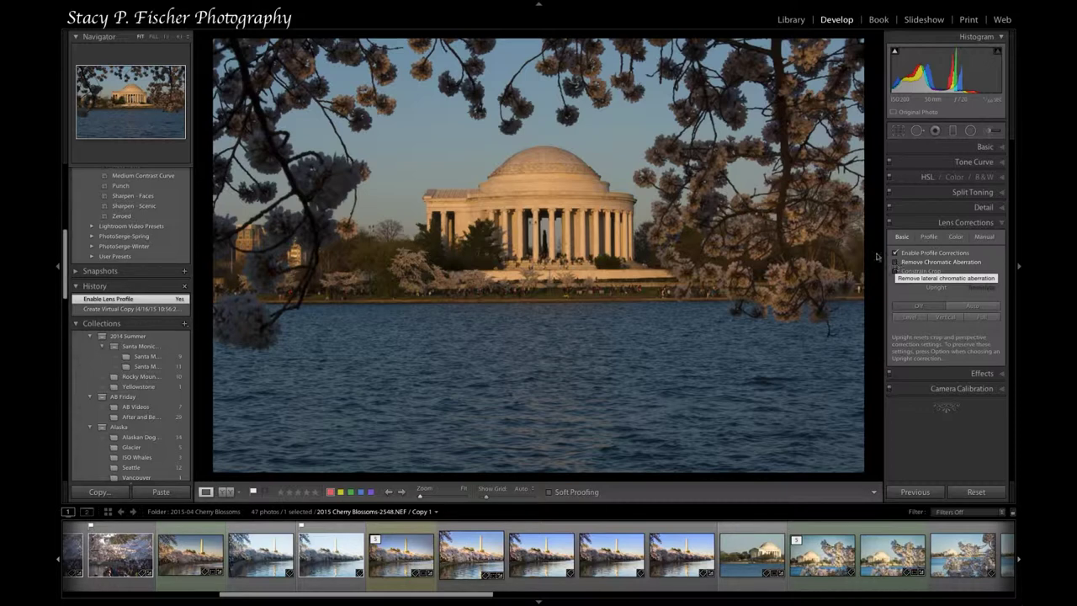
Inspect the memorial's columns at 1:1, enable Remove Chromatic Aberration, then return to Fit view
left_click(167, 38)
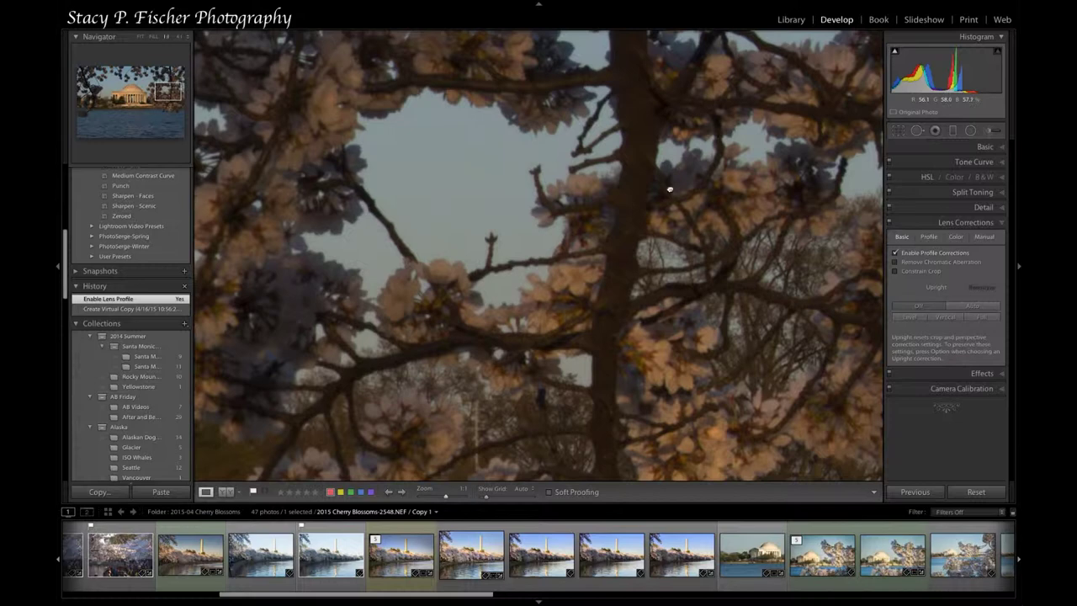
left_click_drag(465, 194, 582, 177)
left_click_drag(452, 175, 681, 163)
left_click_drag(370, 218, 670, 196)
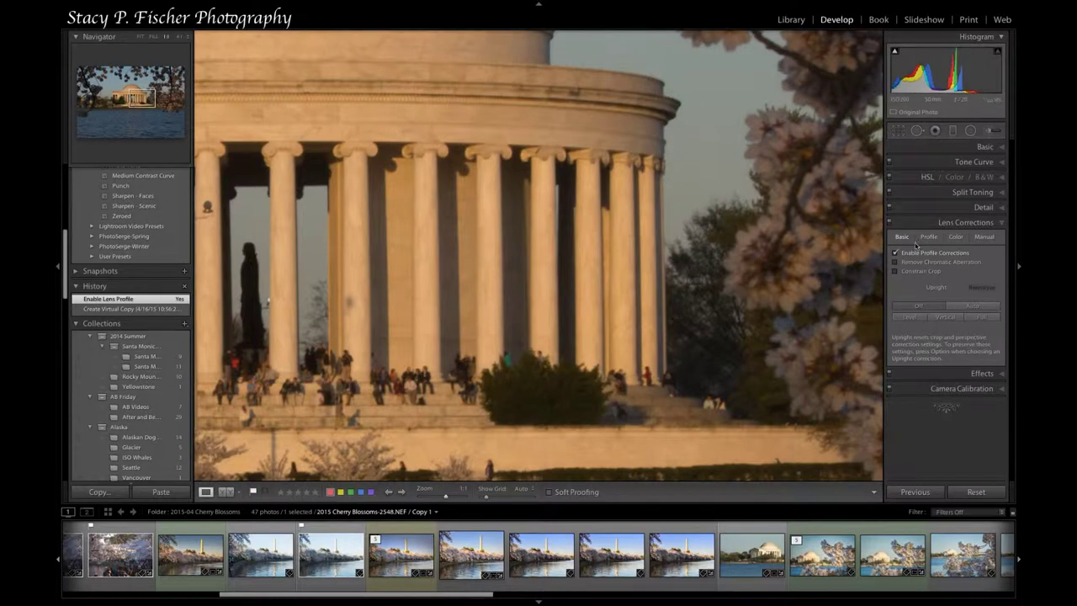
left_click(895, 262)
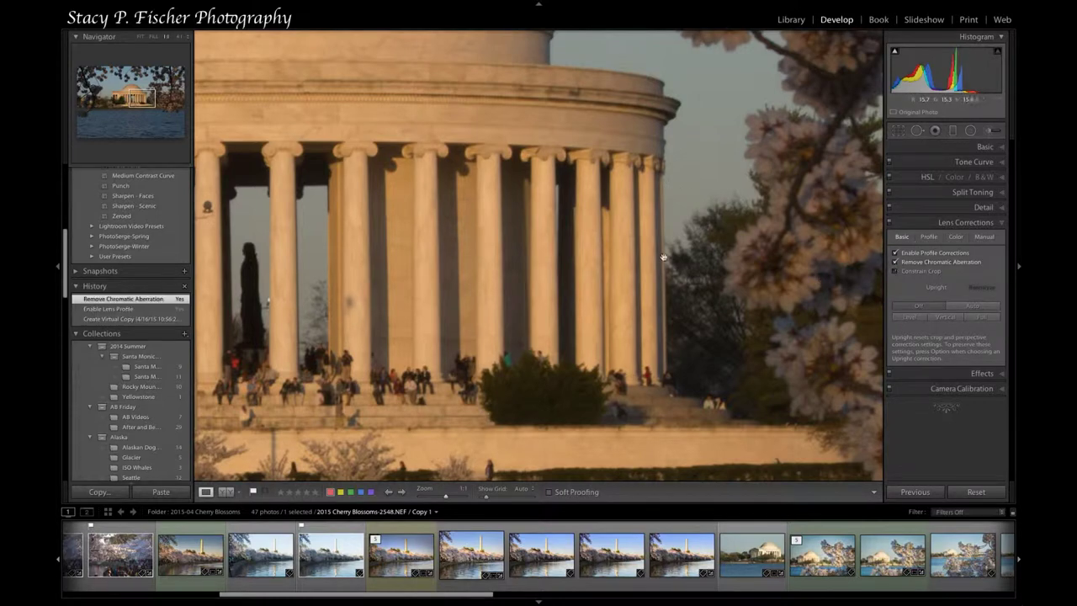
left_click_drag(498, 229, 737, 246)
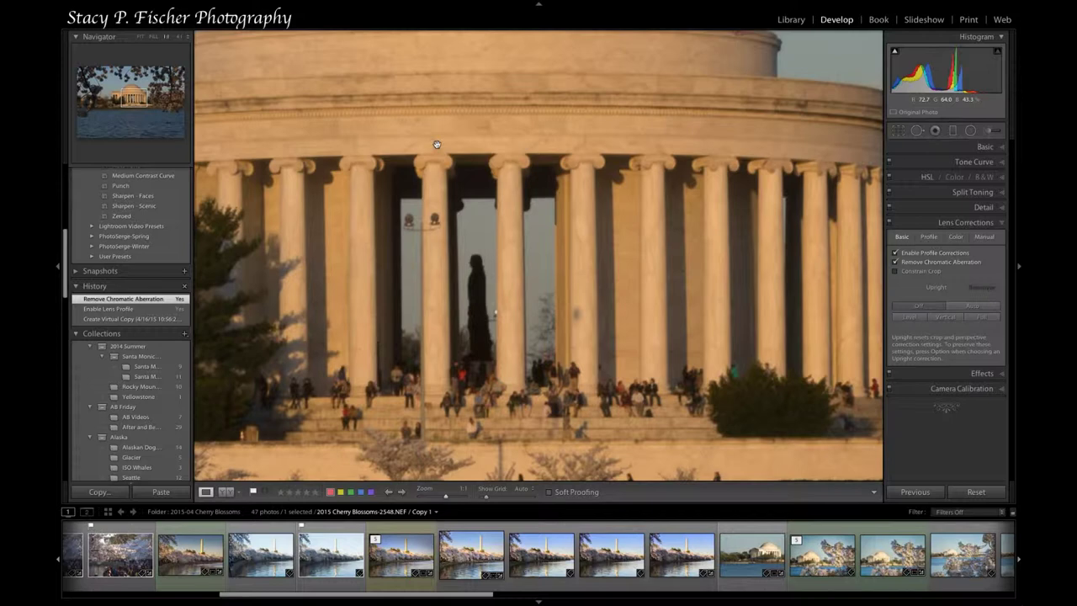
left_click_drag(437, 145, 624, 149)
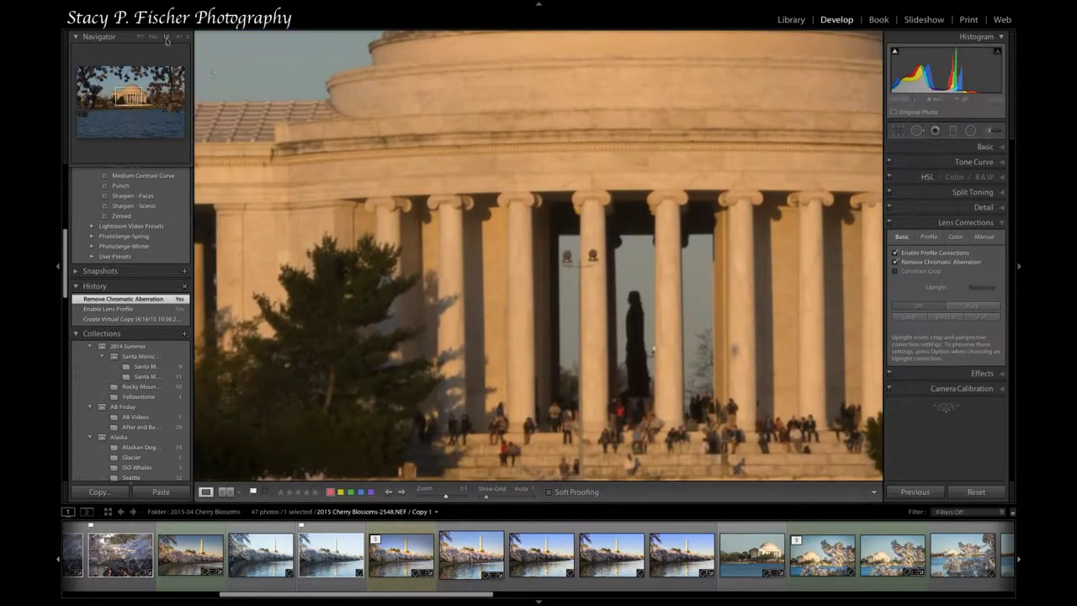
left_click(139, 38)
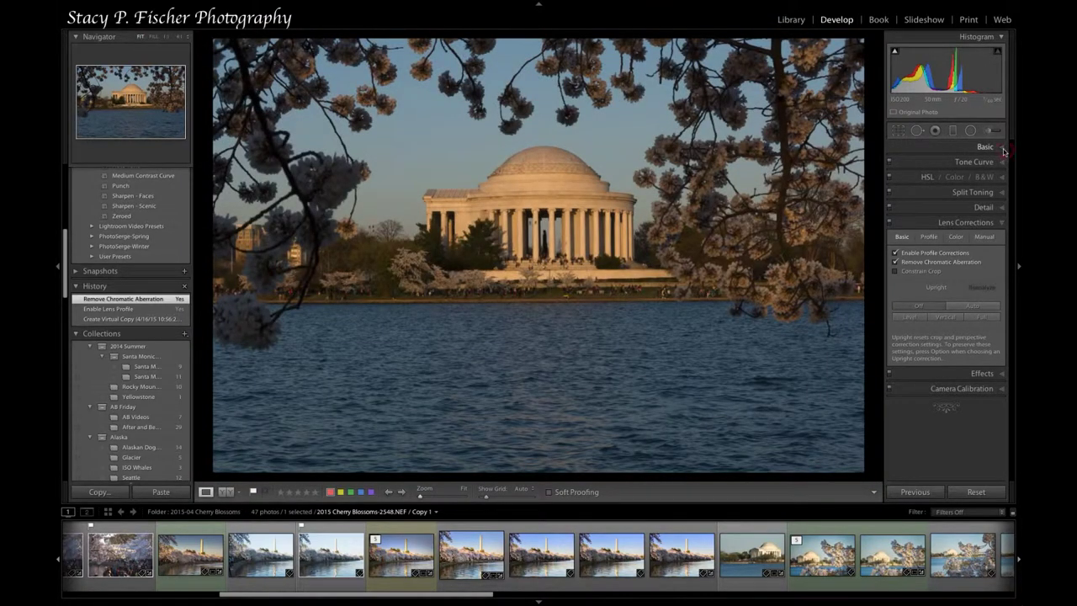
Set Highlights to -100, Shadows to +100 and Whites to about +45 in the Basic panel
left_click(1002, 147)
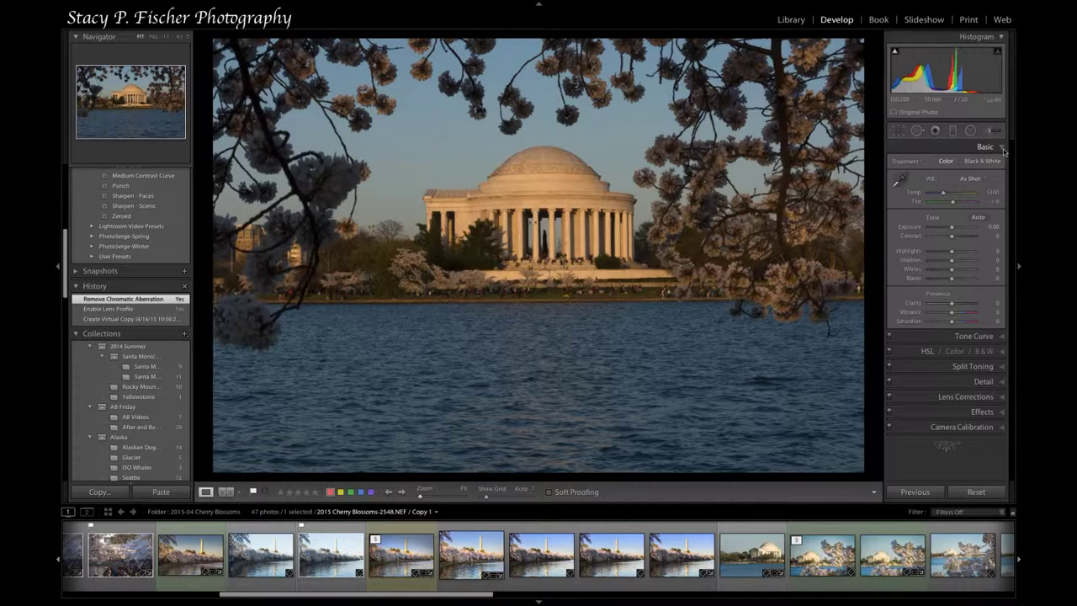
left_click(953, 251)
left_click_drag(953, 252, 924, 254)
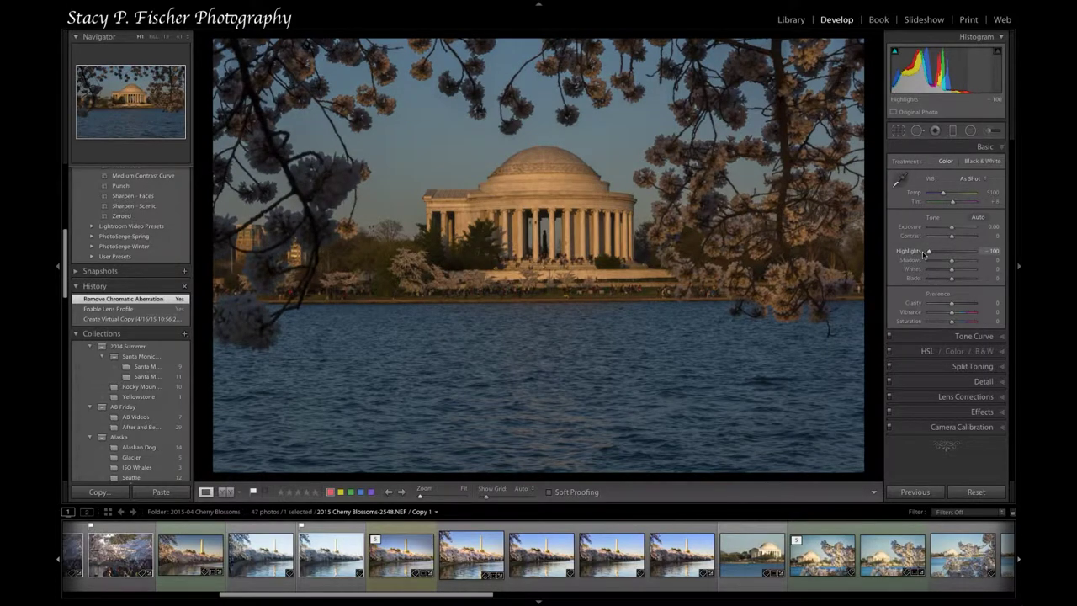
left_click_drag(952, 260, 977, 263)
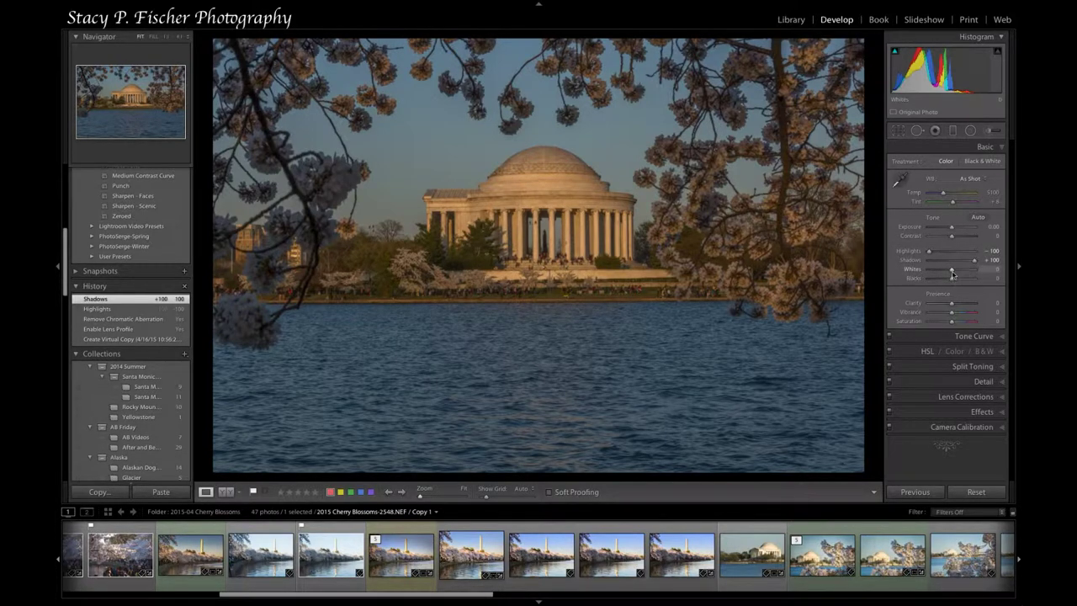
left_click_drag(953, 271, 964, 275)
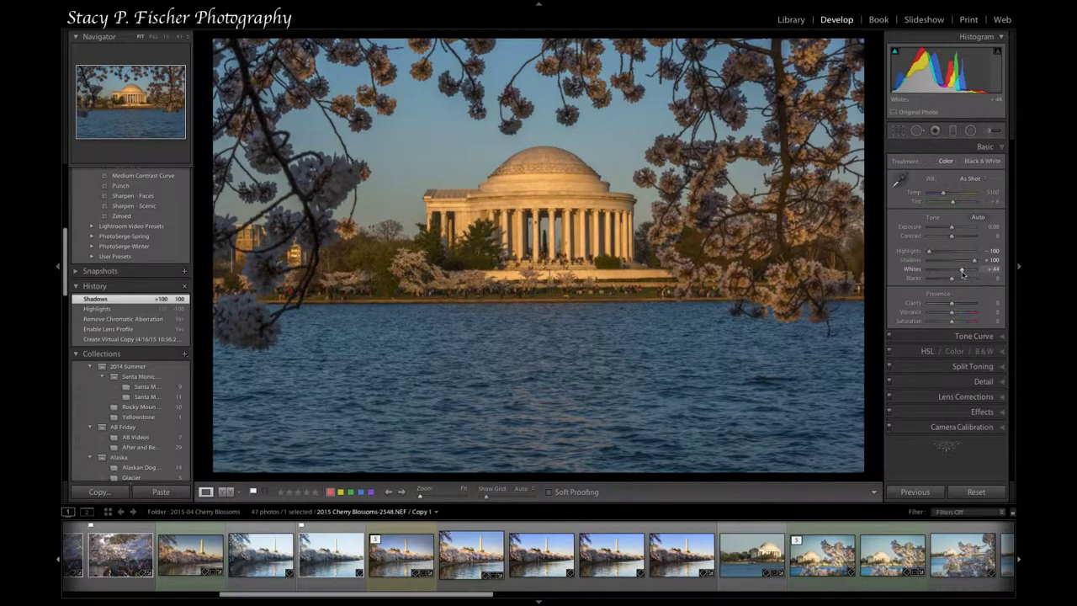
left_click_drag(964, 274, 964, 274)
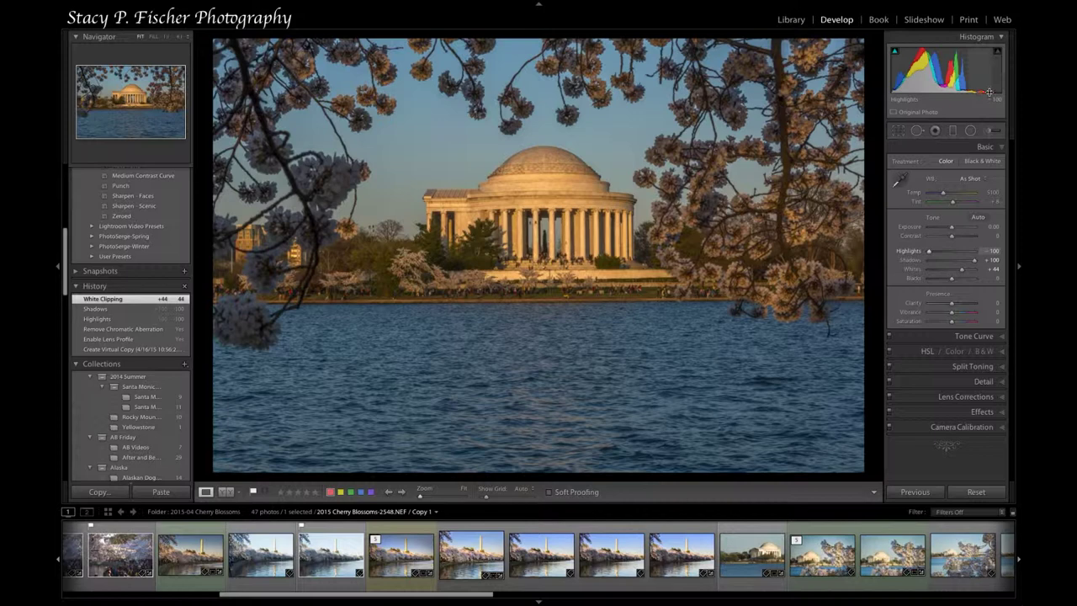
Settle Highlights back at -100 and lower Vibrance to -16
left_click_drag(978, 93, 996, 91)
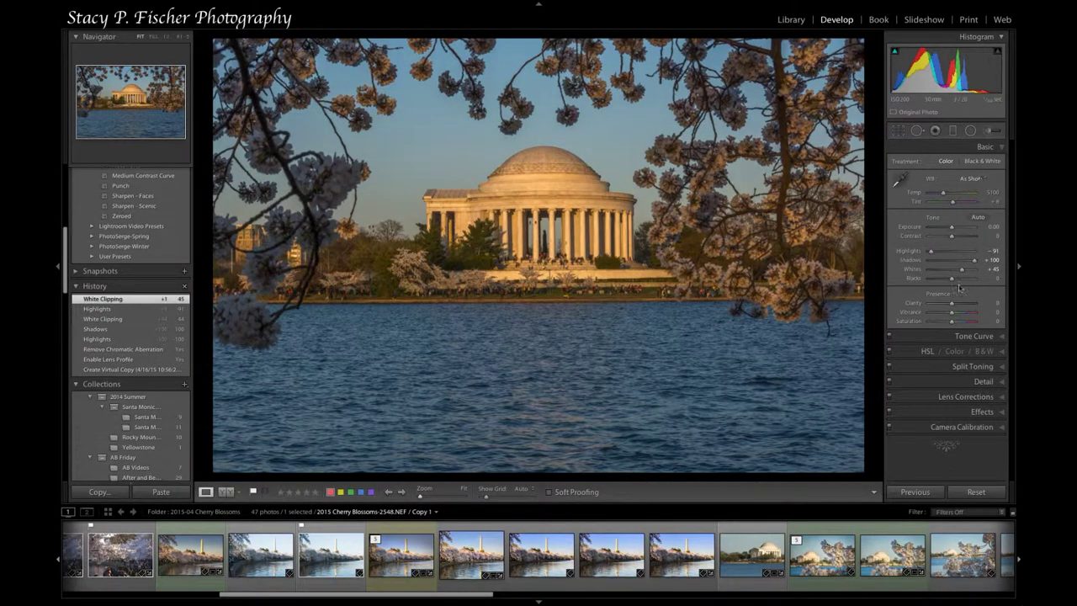
left_click_drag(931, 252, 928, 254)
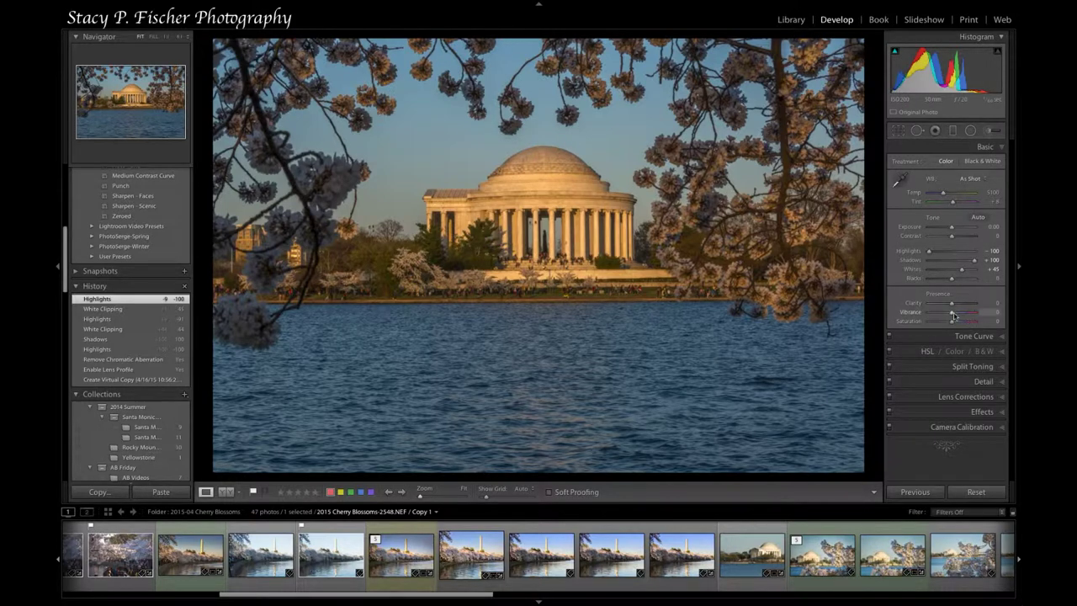
left_click_drag(953, 316, 950, 314)
left_click_drag(950, 314, 950, 315)
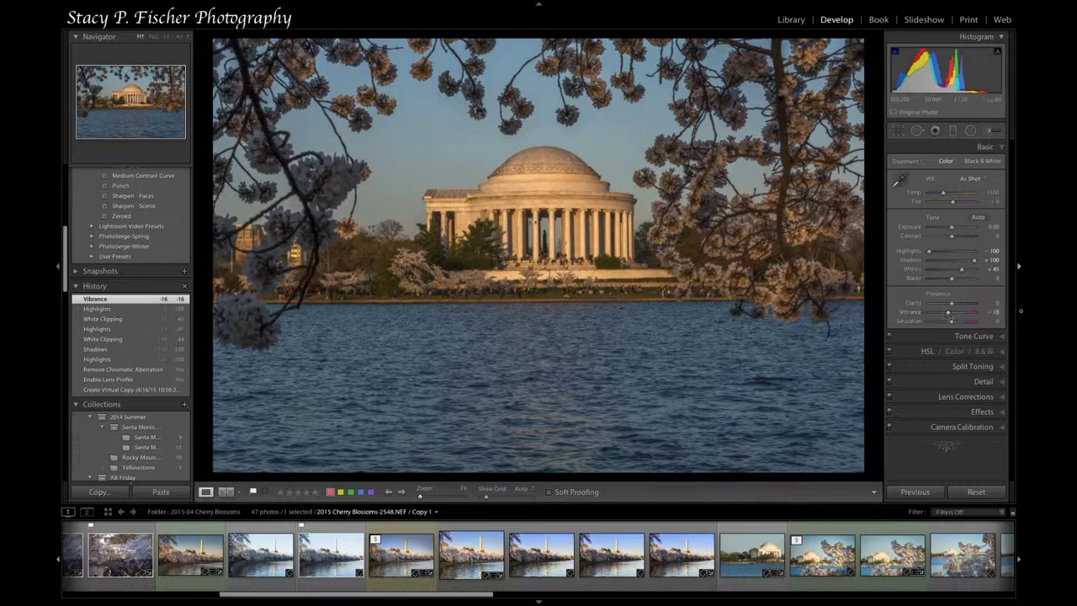
Apply the Sharpen - Scenic preset (Amount 40, Radius 0.8, Detail 35) and start Crop & Straighten
left_click(1002, 383)
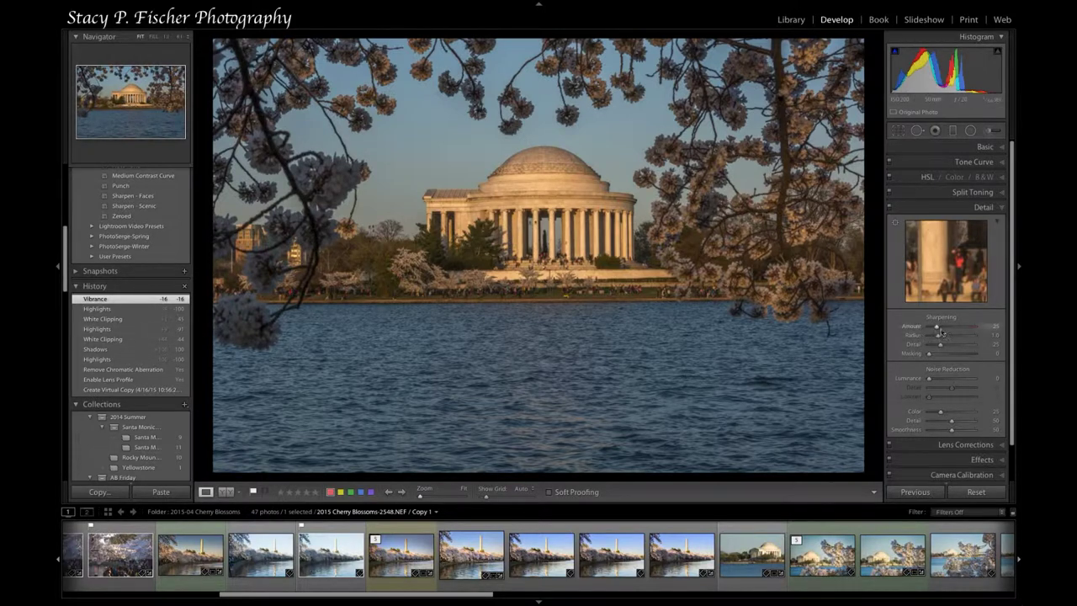
left_click_drag(940, 329, 941, 328)
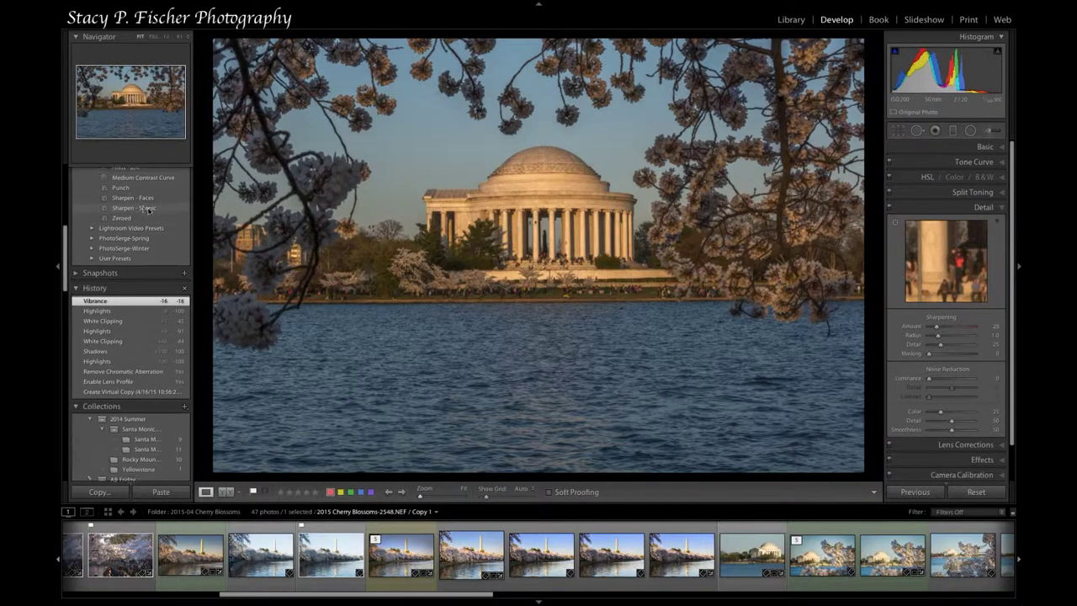
scroll(149, 212, "up", 1)
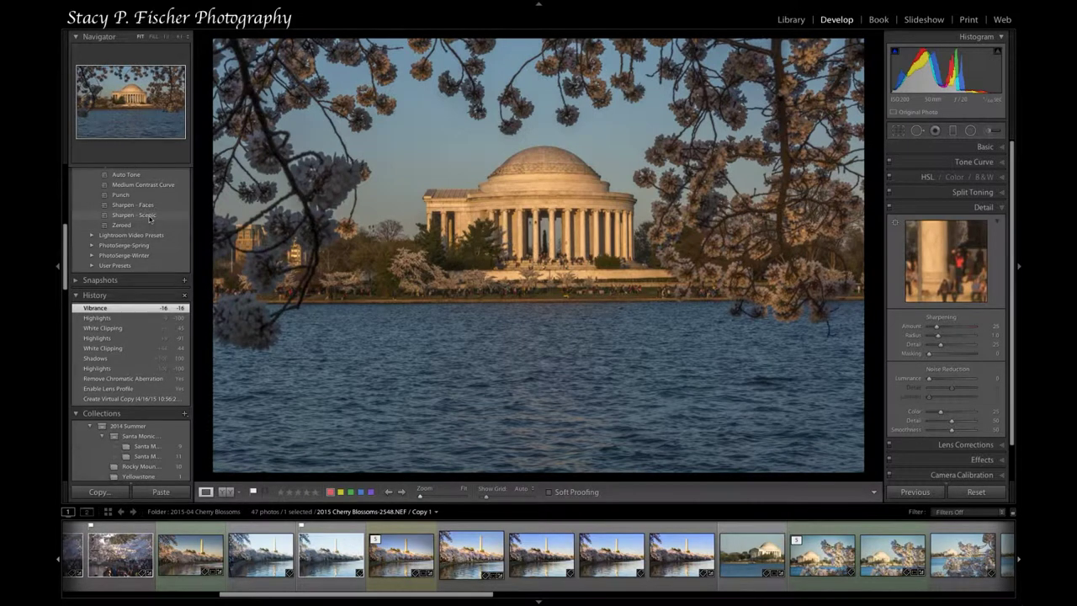
left_click(150, 216)
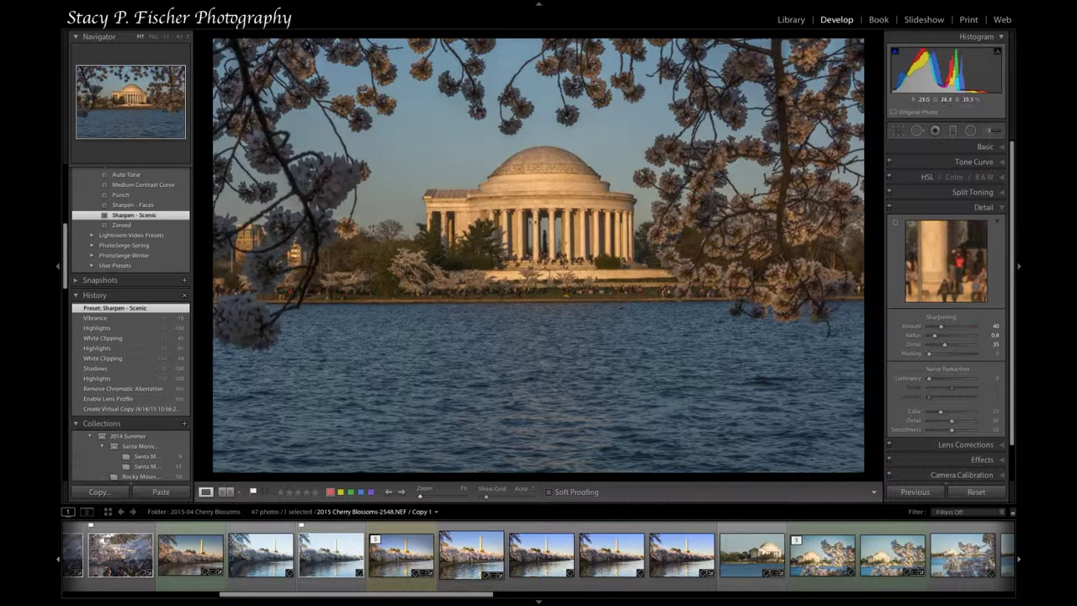
left_click(899, 131)
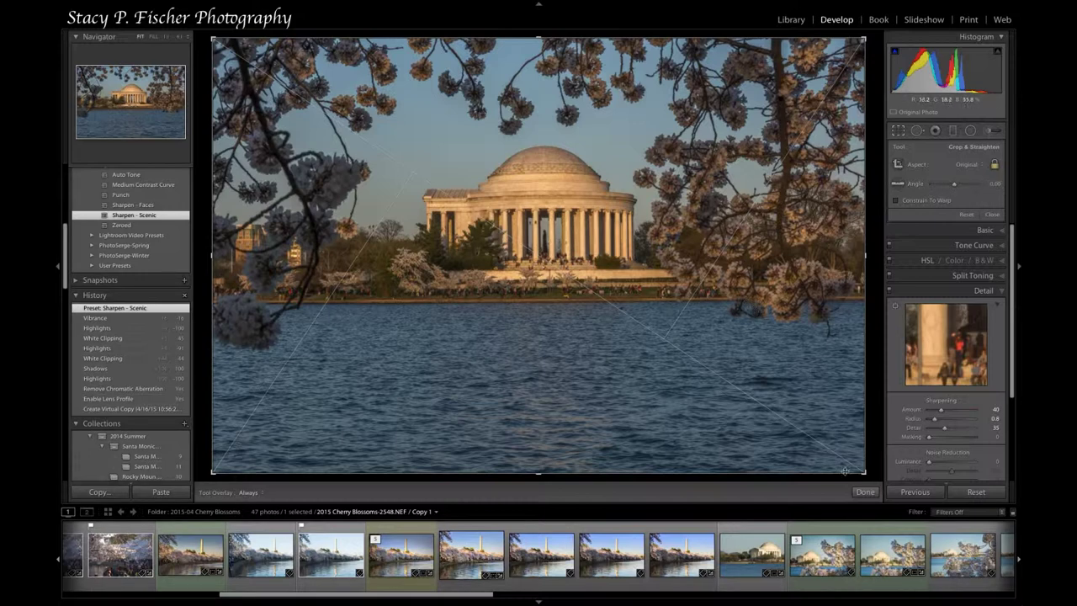
Straighten the photo 0.38° and crop it to a 1 x 1.815 ratio, then commit the crop
left_click_drag(871, 475, 866, 477)
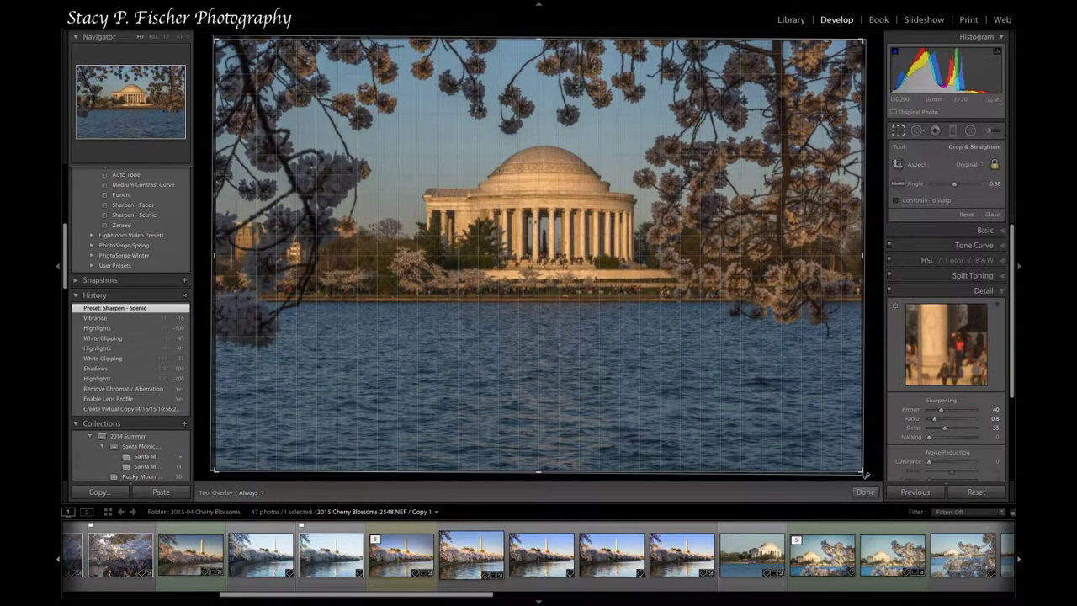
left_click_drag(866, 476, 866, 477)
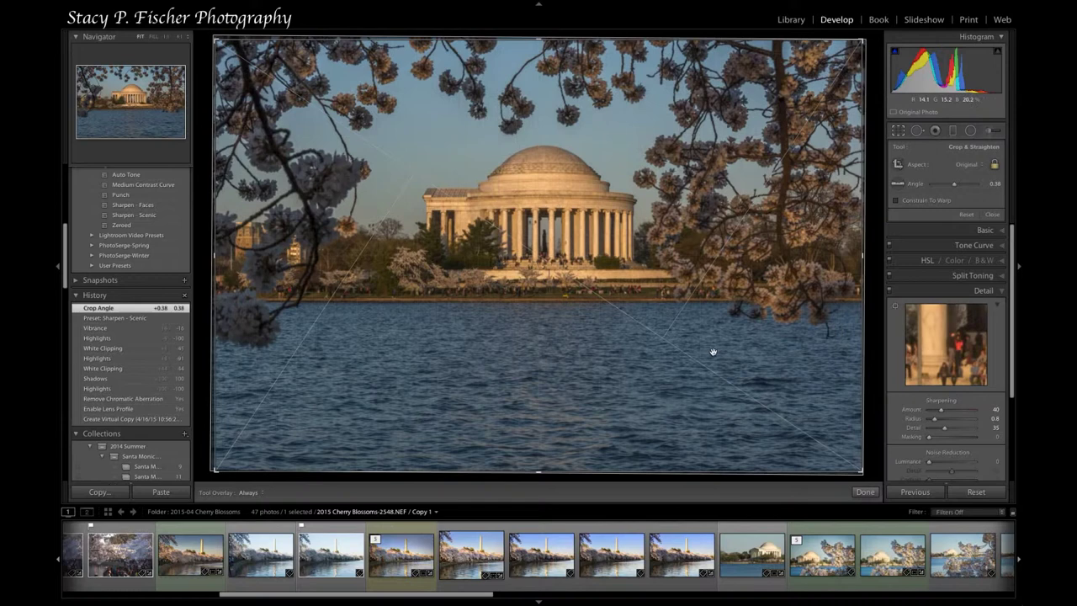
left_click(976, 165)
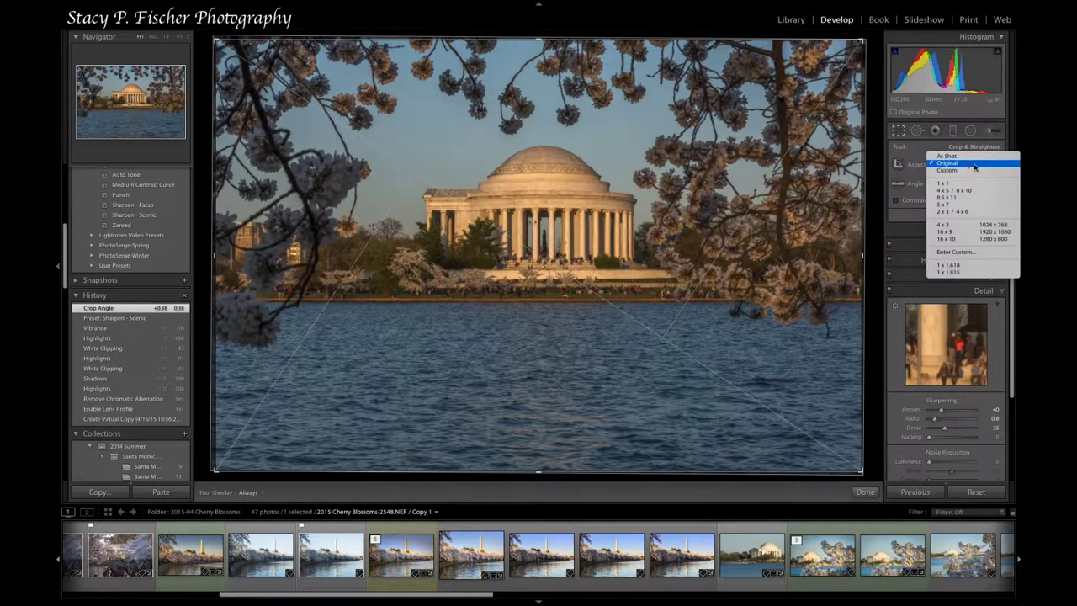
left_click(972, 272)
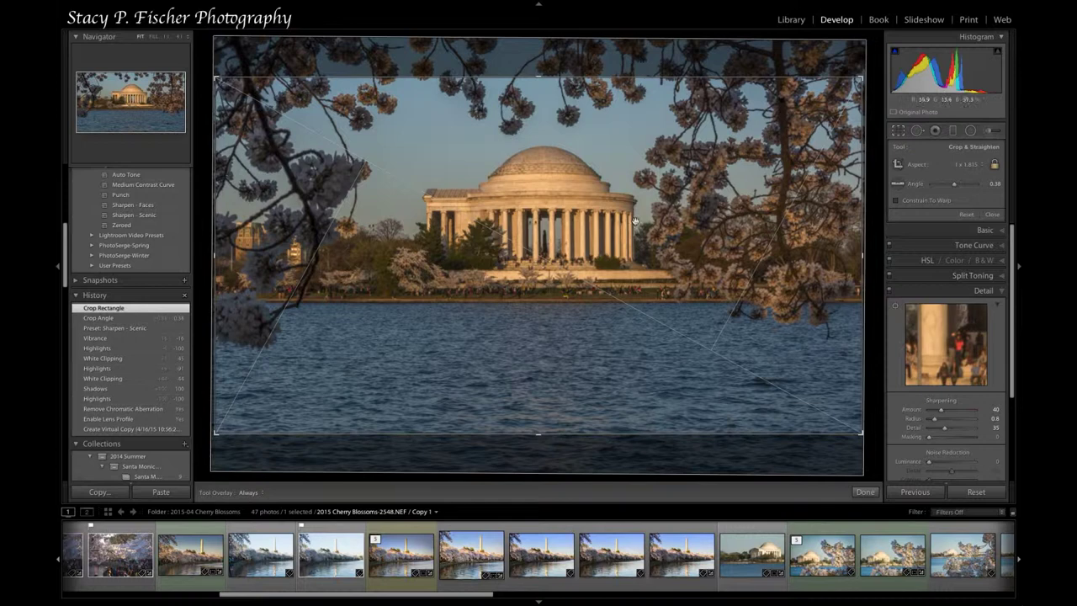
left_click_drag(636, 222, 636, 223)
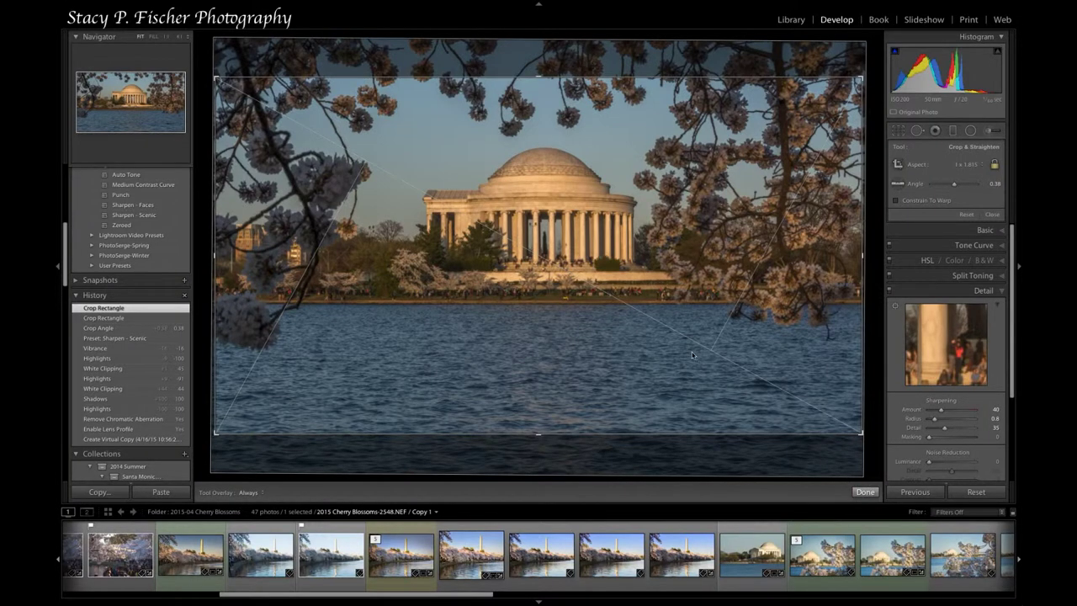
key("r")
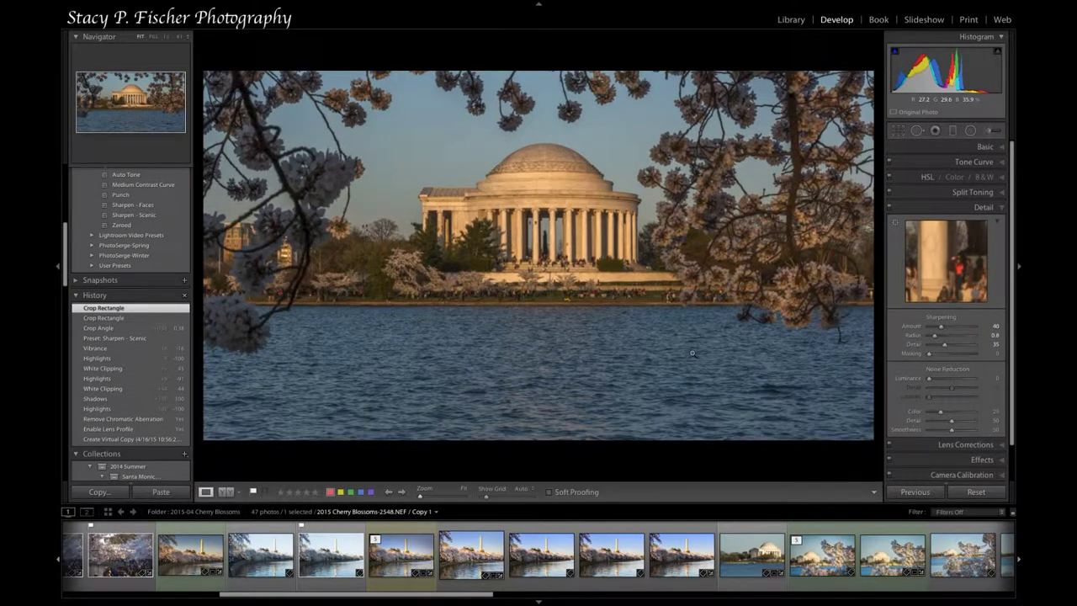
Check the cropped photo's detail at 1:1 near the temple dome, then return to Fit
left_click(654, 186)
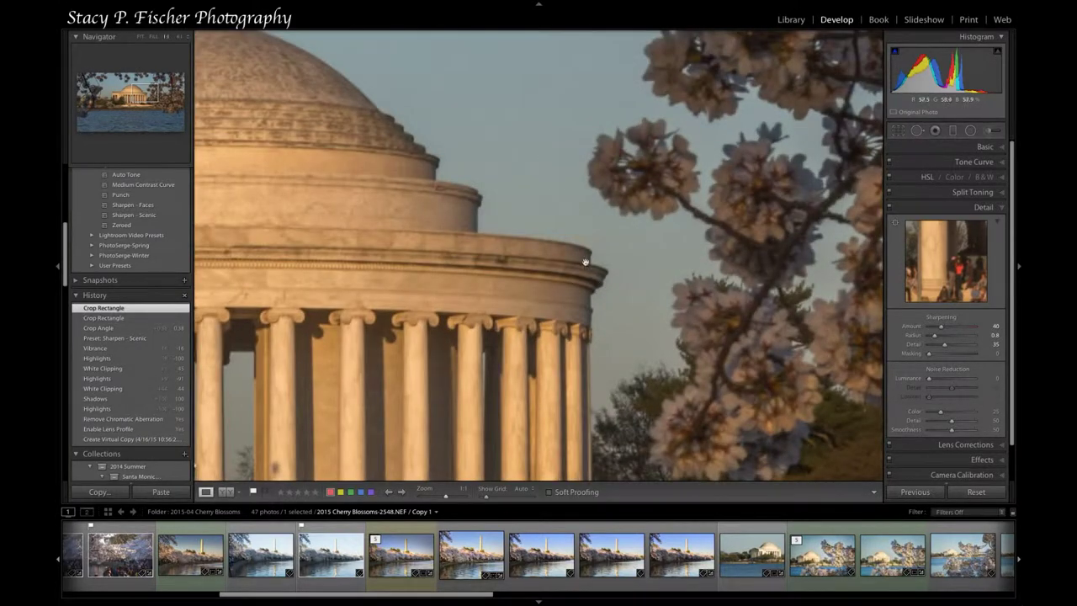
left_click_drag(597, 224, 656, 249)
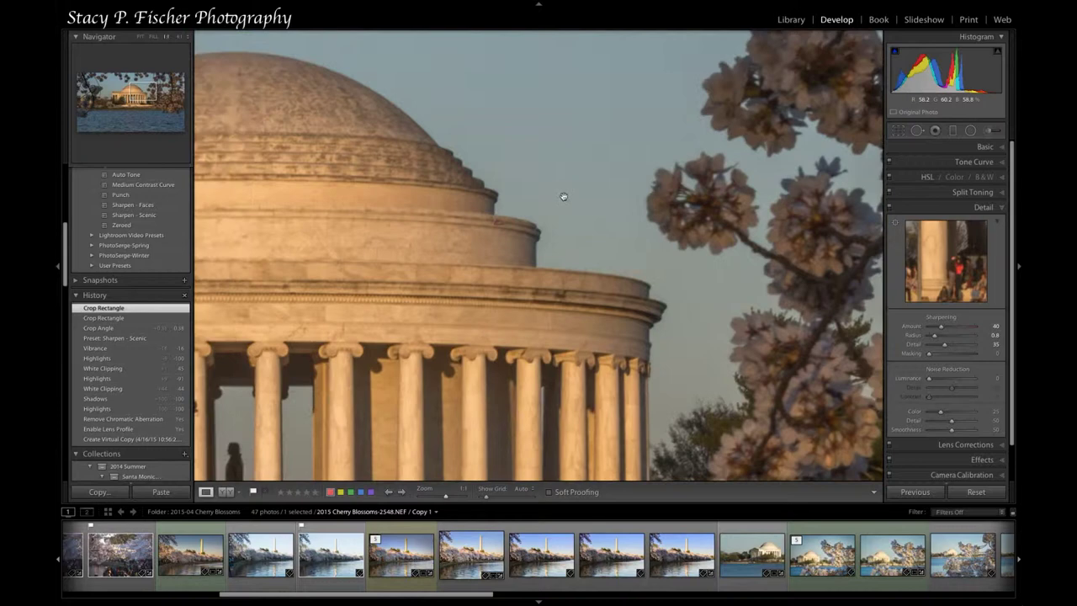
left_click(140, 37)
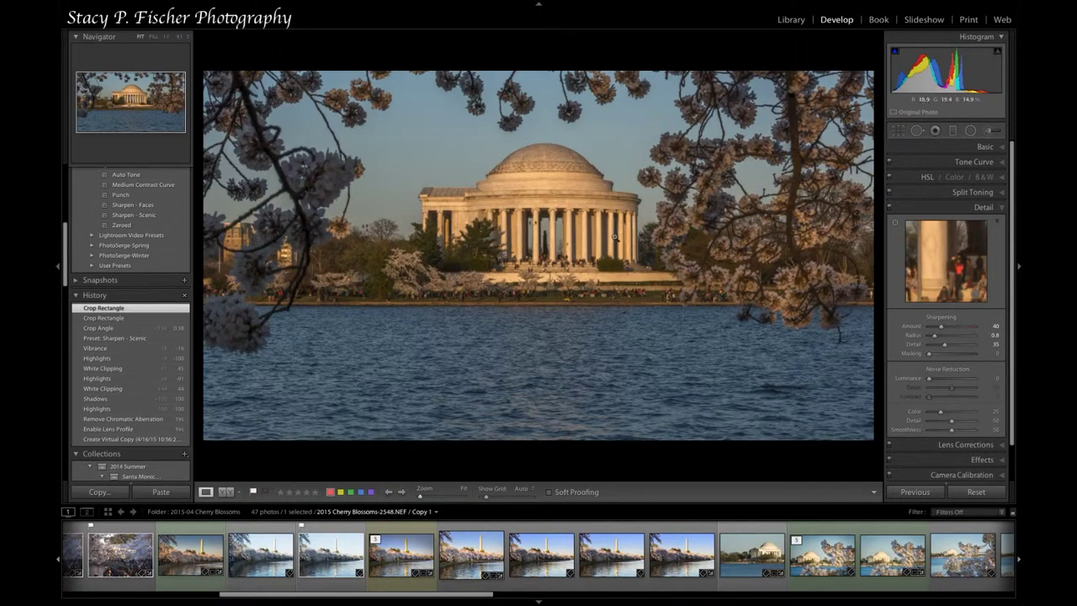
Send a copy with Lightroom adjustments to Dfine 2
right_click(615, 237)
mouse_move(644, 306)
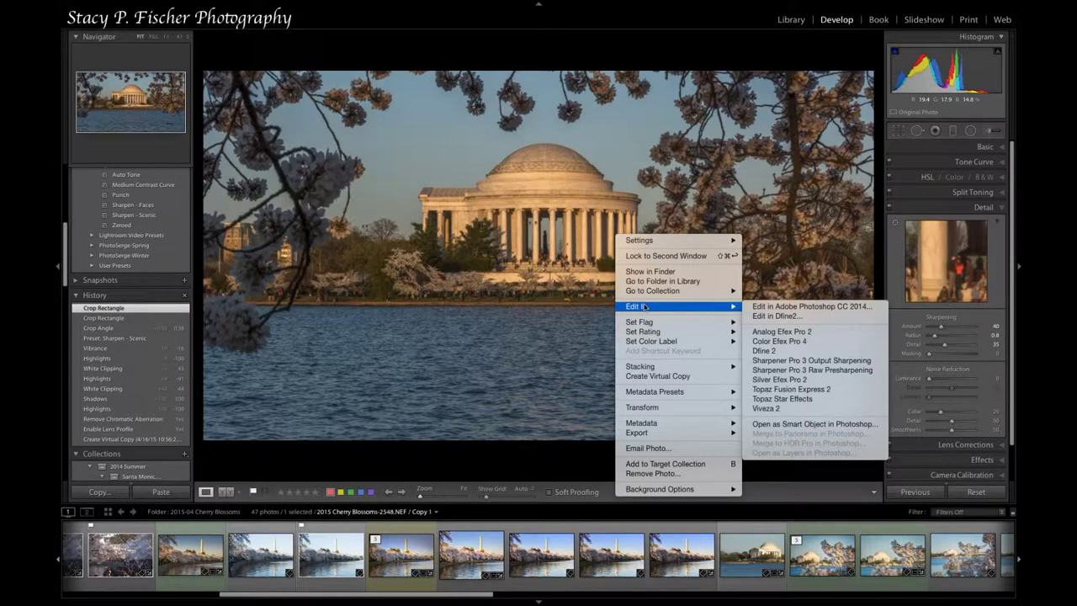
left_click(786, 319)
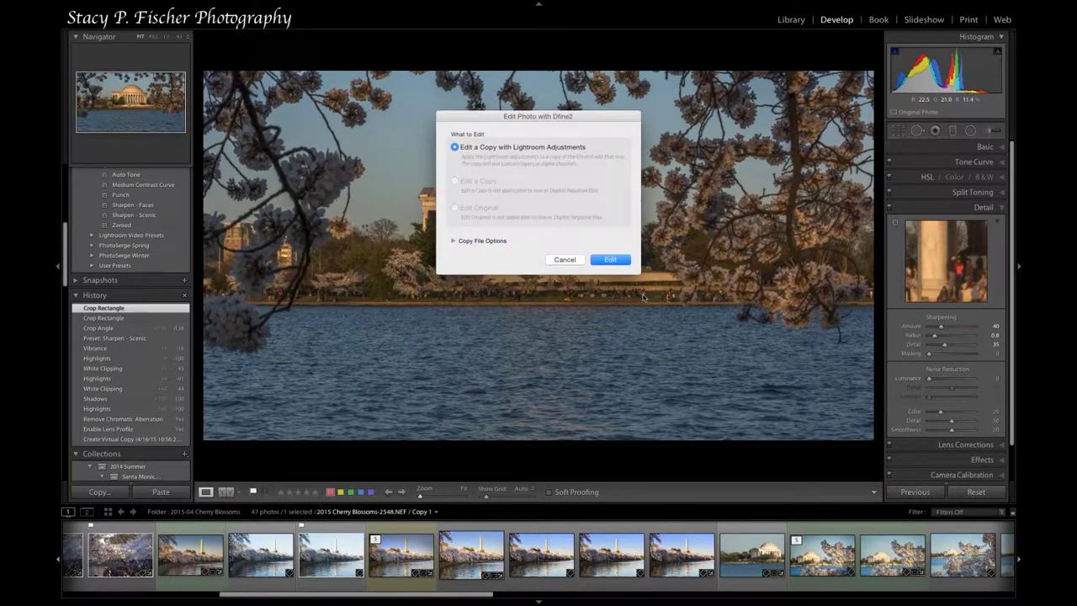
left_click(613, 261)
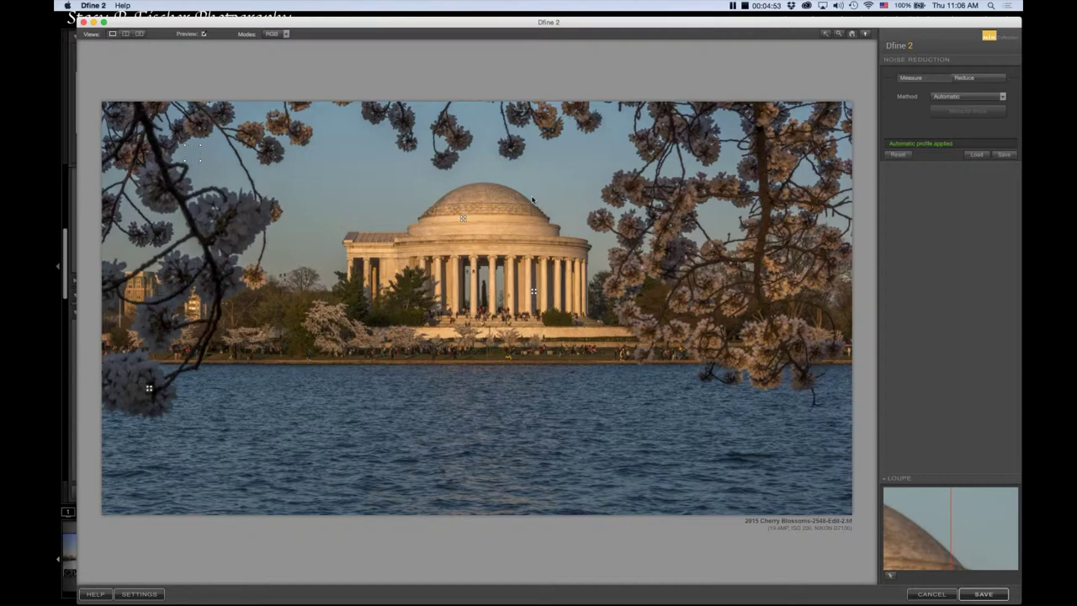
Compare the noise reduction in a split before/after preview, moving the divider left across the temple
left_click(126, 35)
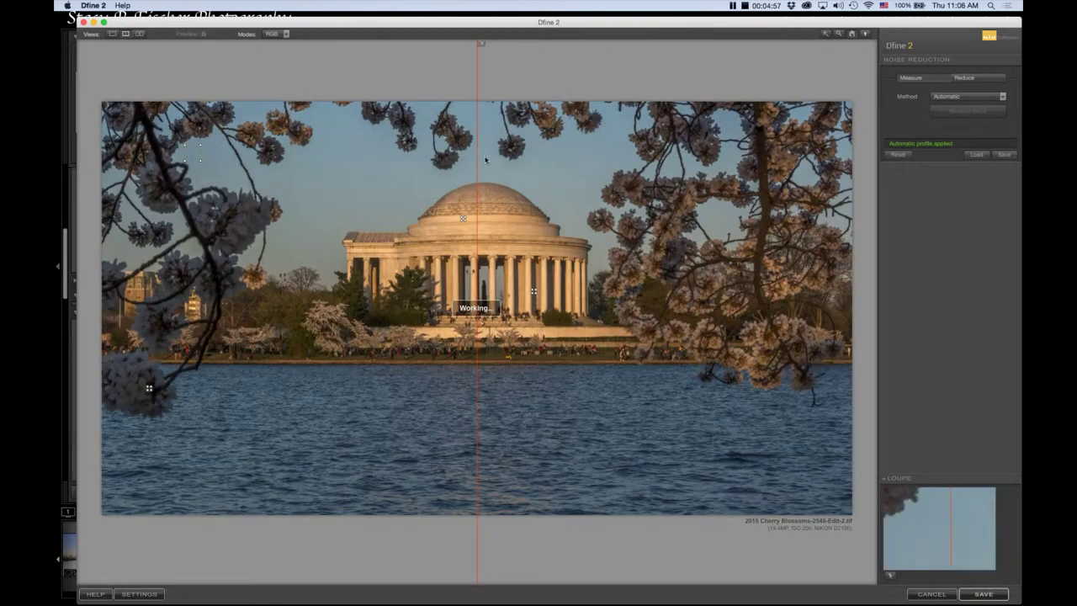
mouse_move(477, 154)
left_mouse_down()
mouse_move(426, 151)
mouse_move(511, 155)
mouse_move(477, 154)
left_mouse_up()
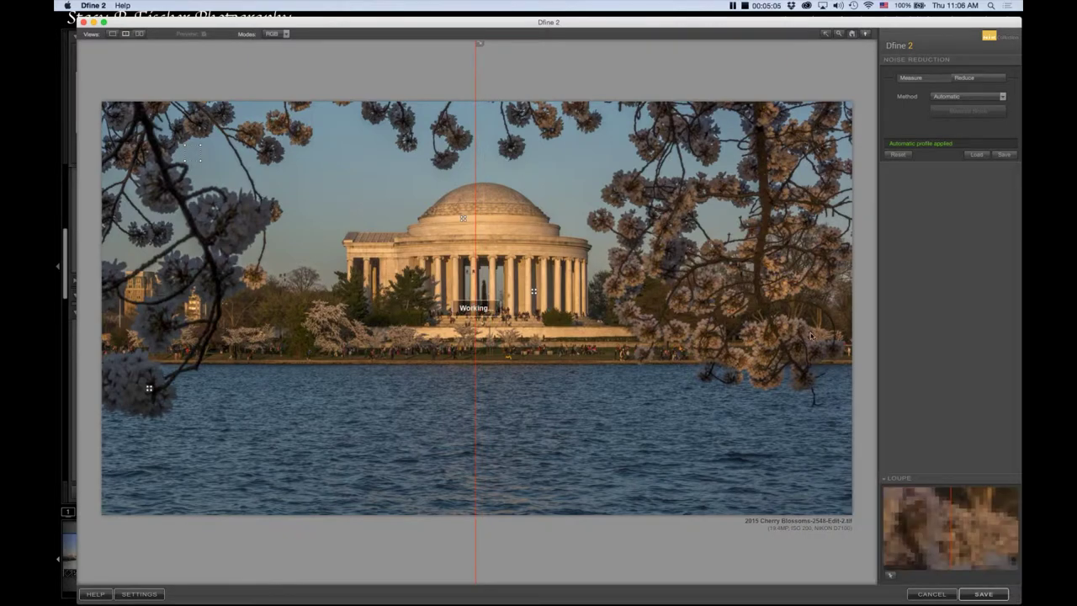
Save the Dfine result and inspect the returned Edit-2.tif at 1:1 around the columns
left_click(984, 595)
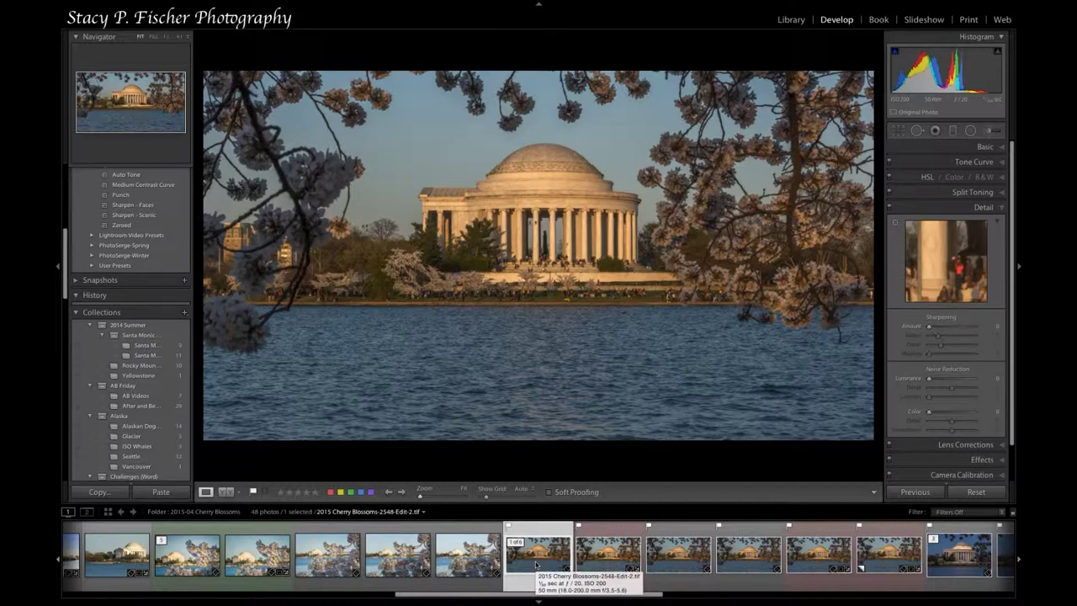
left_click(547, 234)
left_click(547, 234)
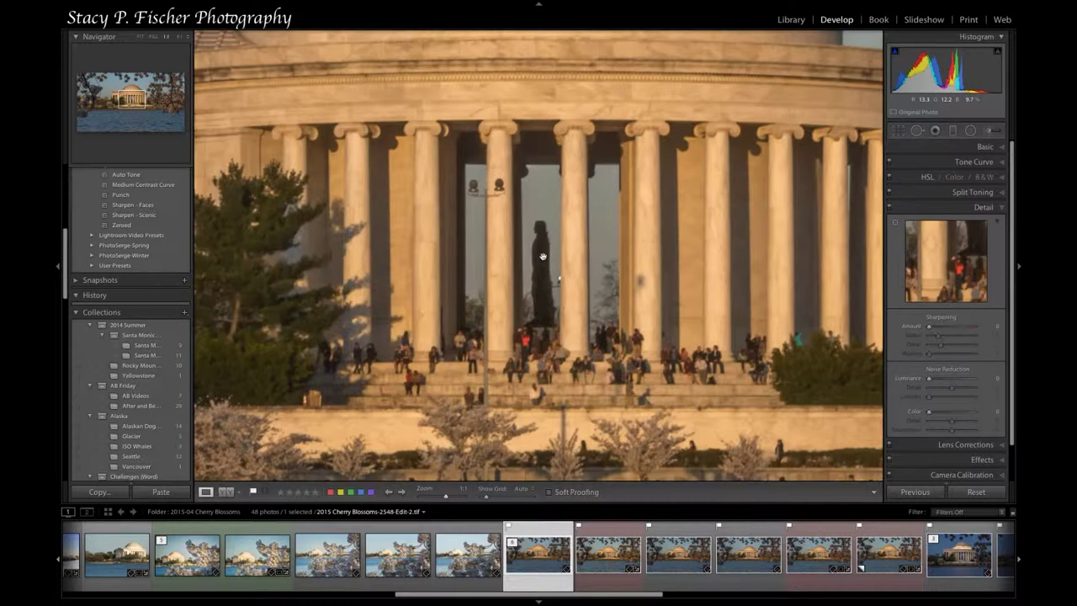
Send a copy of the noise-reduced TIFF with Lightroom adjustments to Photoshop CC 2014
right_click(541, 281)
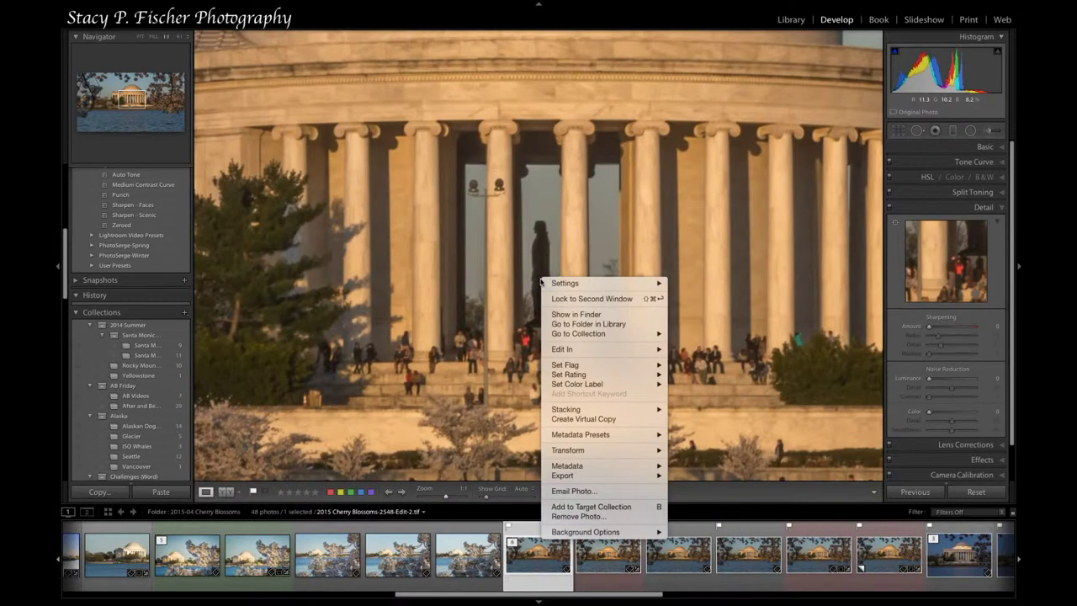
mouse_move(563, 348)
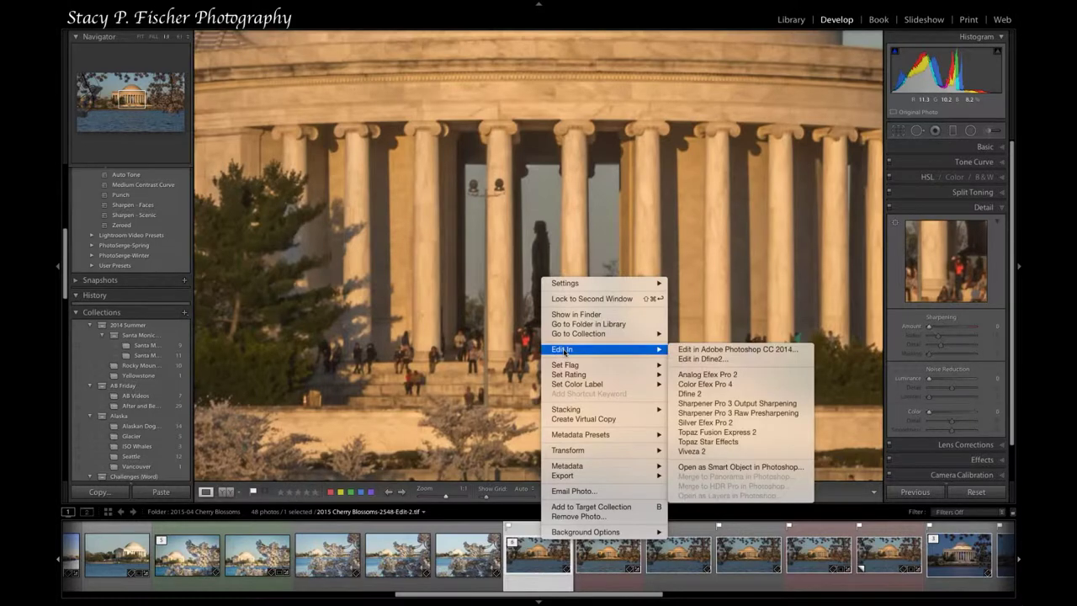
left_click(707, 349)
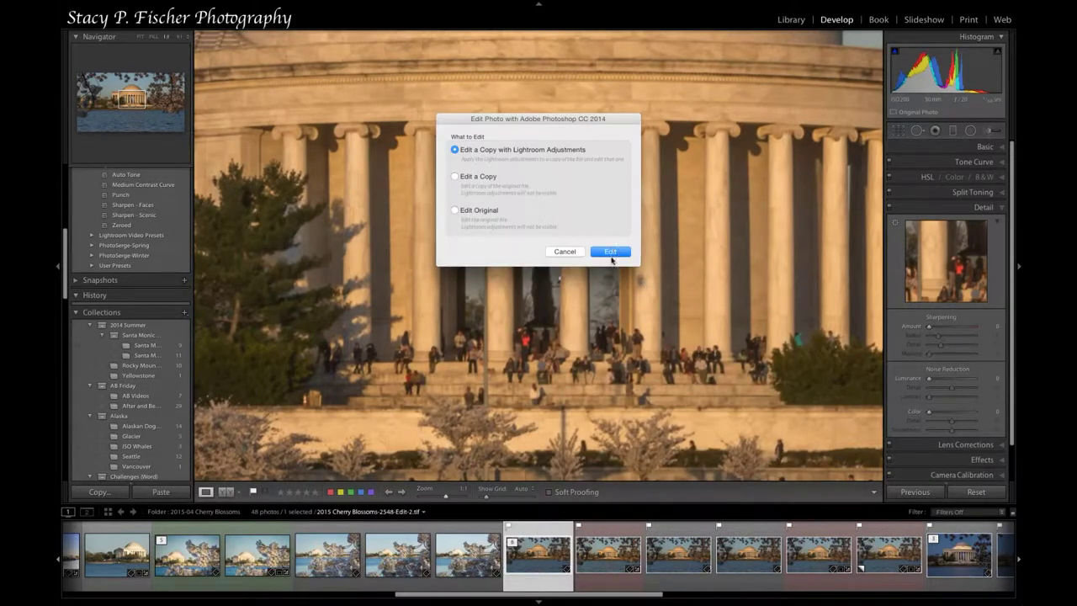
left_click(611, 252)
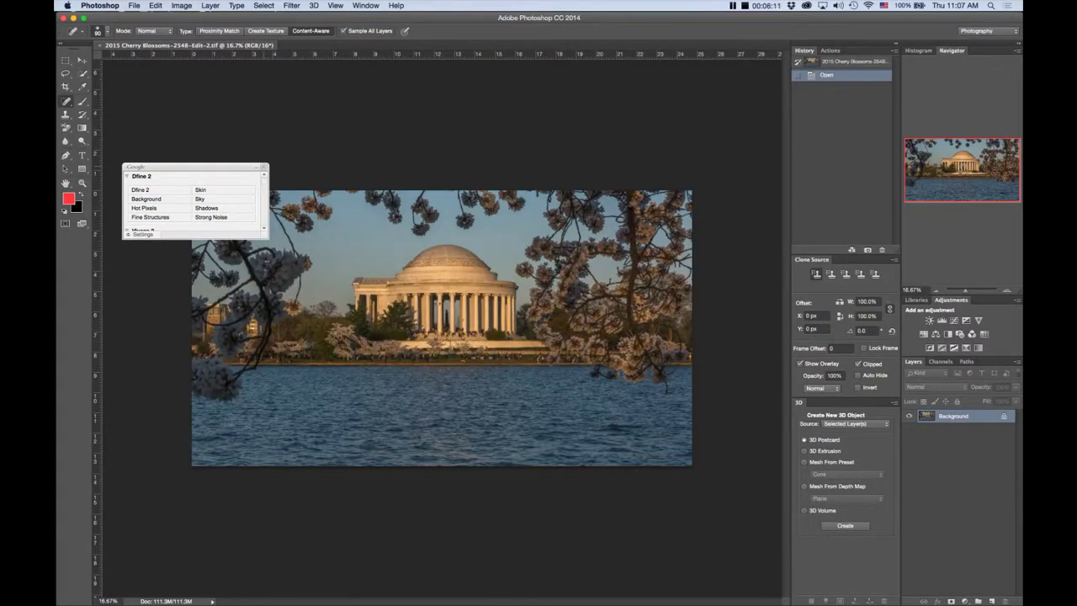
Close the Nik filters panel, zoom the canvas to 33.33% and bring up Filter > Sharpen
left_click(263, 167)
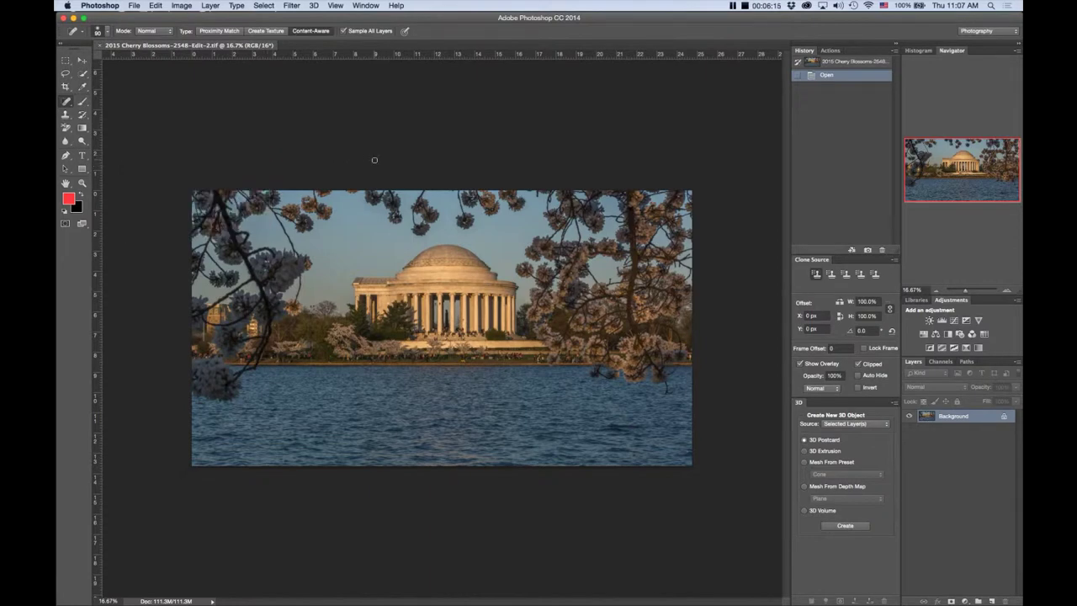
key("super+plus")
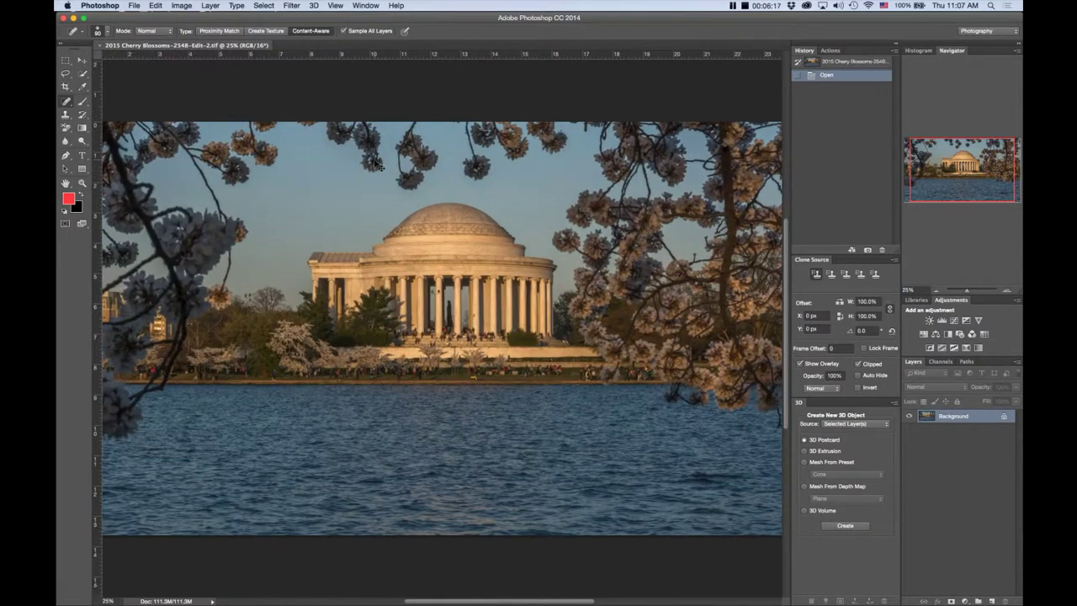
key("super+plus")
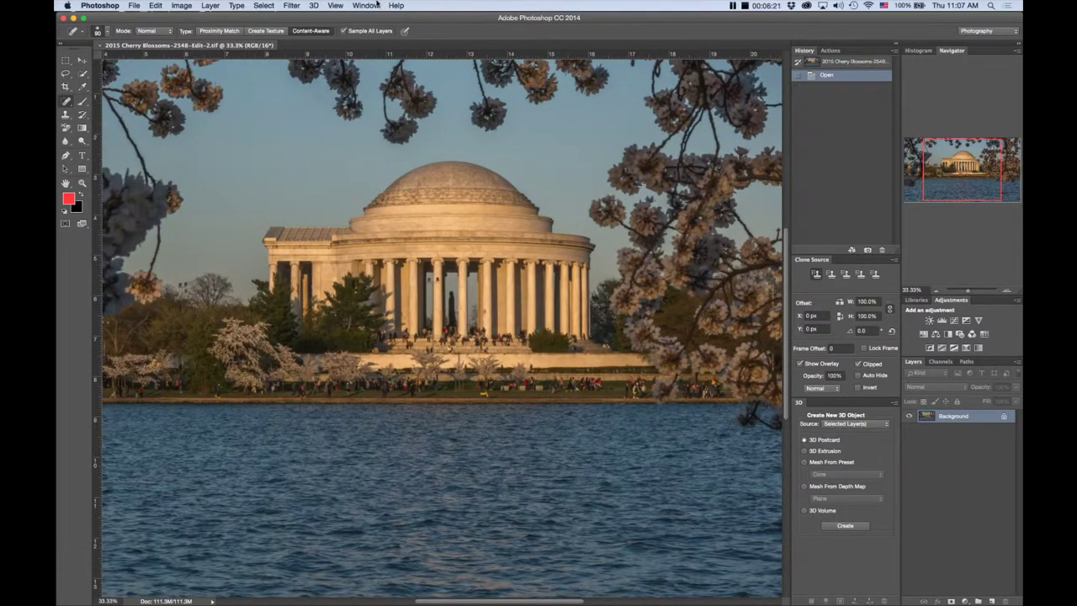
left_click(291, 6)
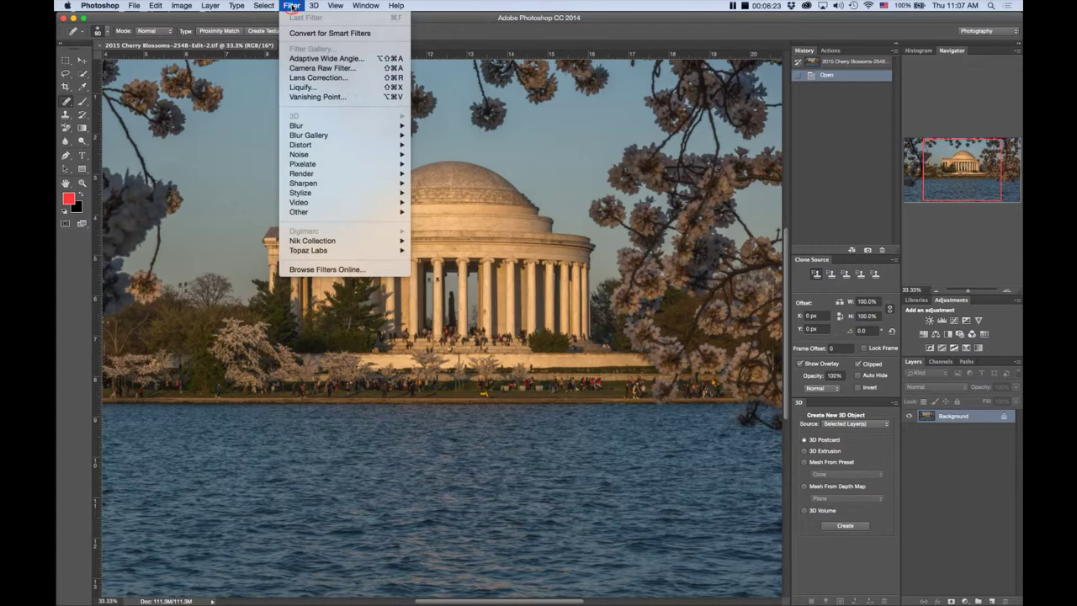
mouse_move(327, 184)
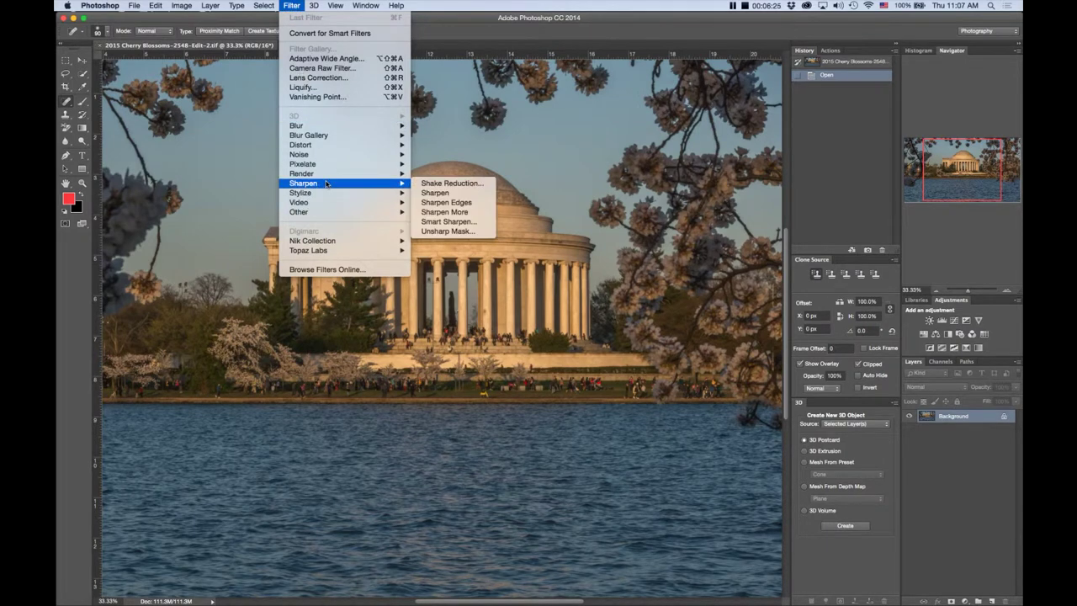
Apply Shake Reduction with the blur region on the statue, checking column and statue detail first
left_click(429, 184)
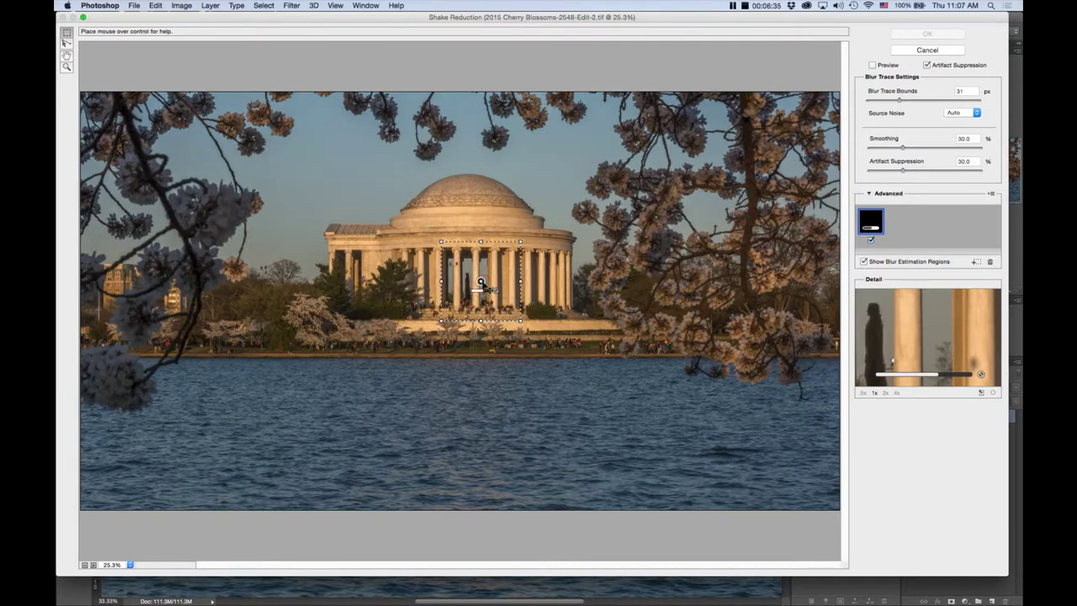
left_click_drag(481, 281, 466, 281)
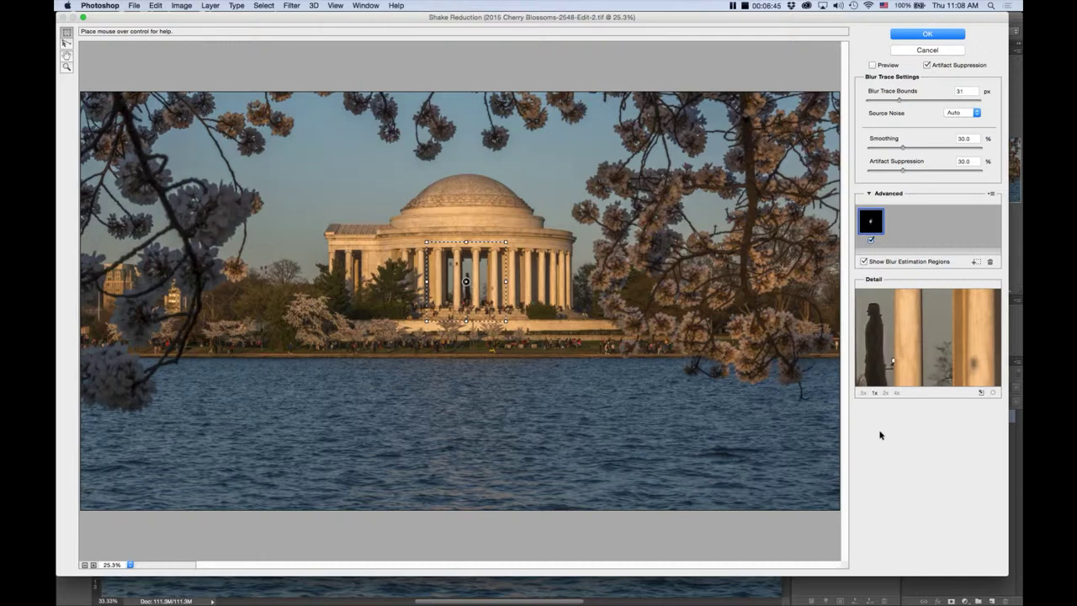
left_click(873, 65)
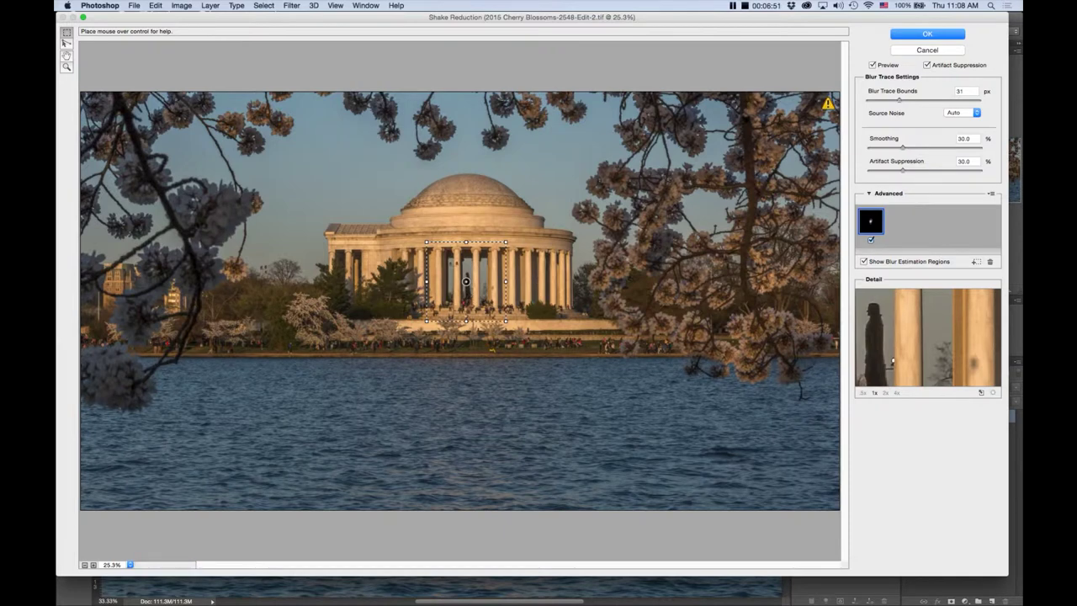
left_click_drag(904, 351, 936, 341)
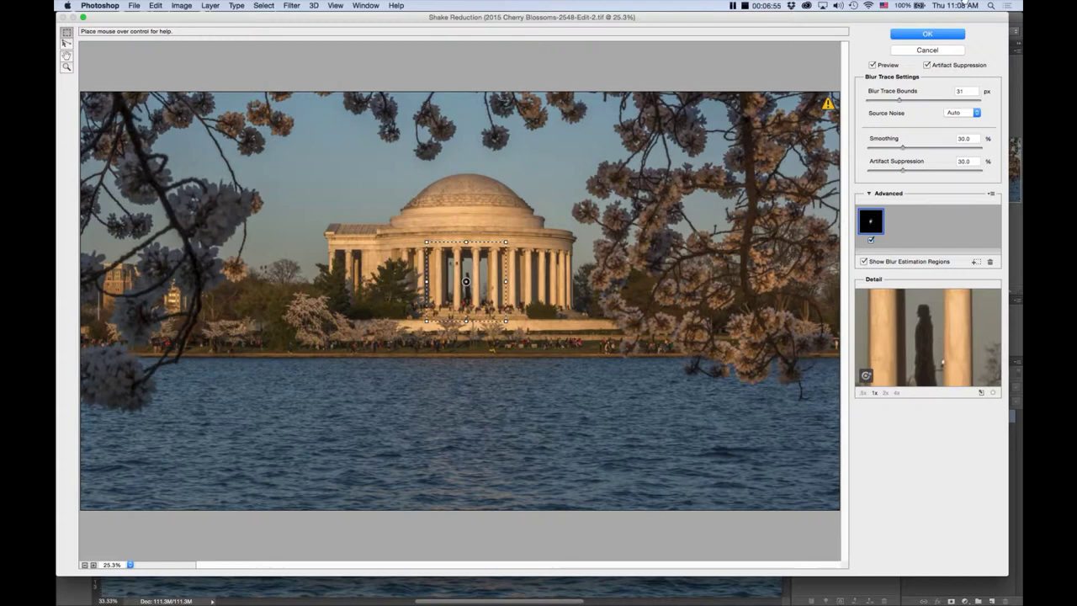
left_click(932, 33)
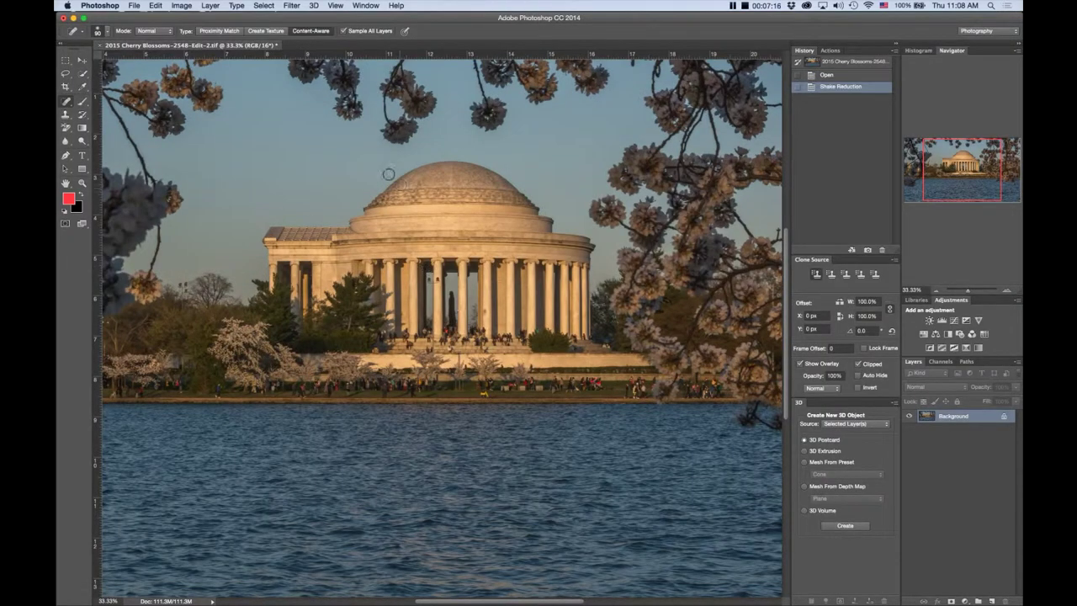
Save the shake-reduced TIFF and minimize Photoshop to return to Lightroom's Develop view
left_click(134, 6)
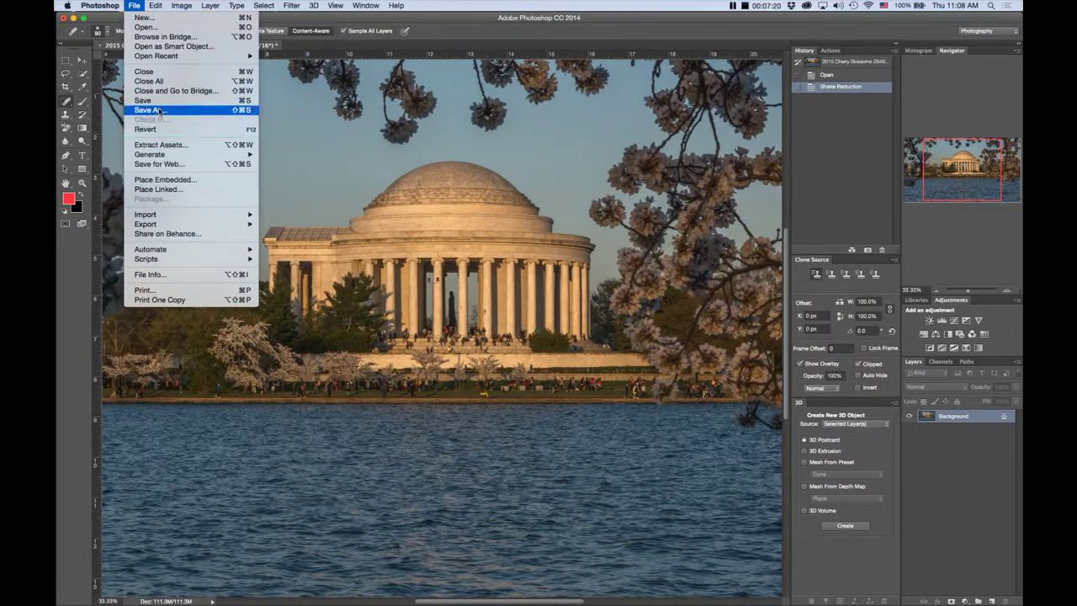
left_click(156, 100)
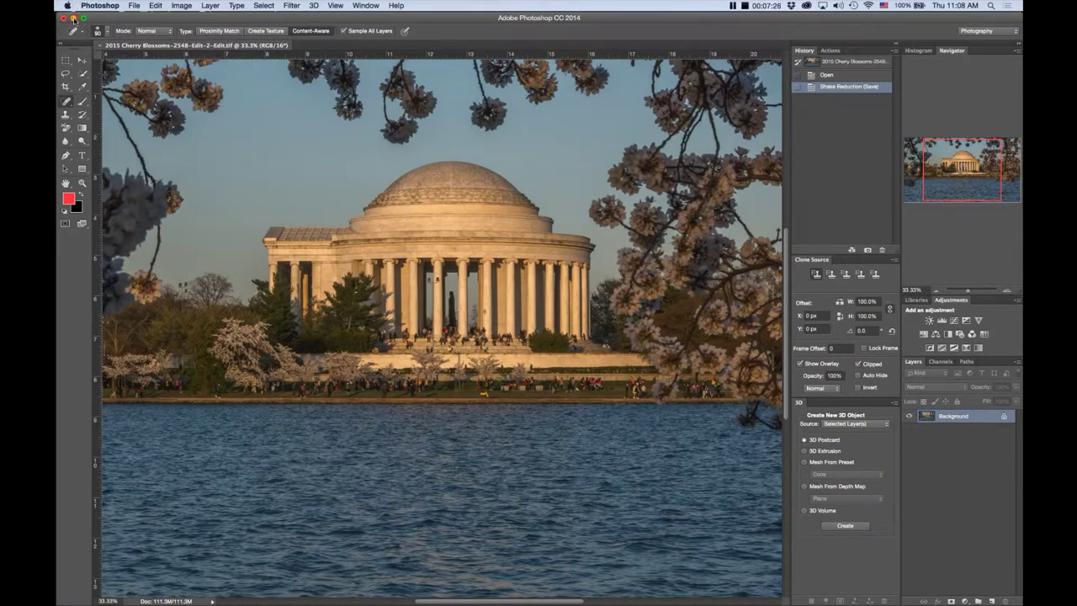
left_click(73, 18)
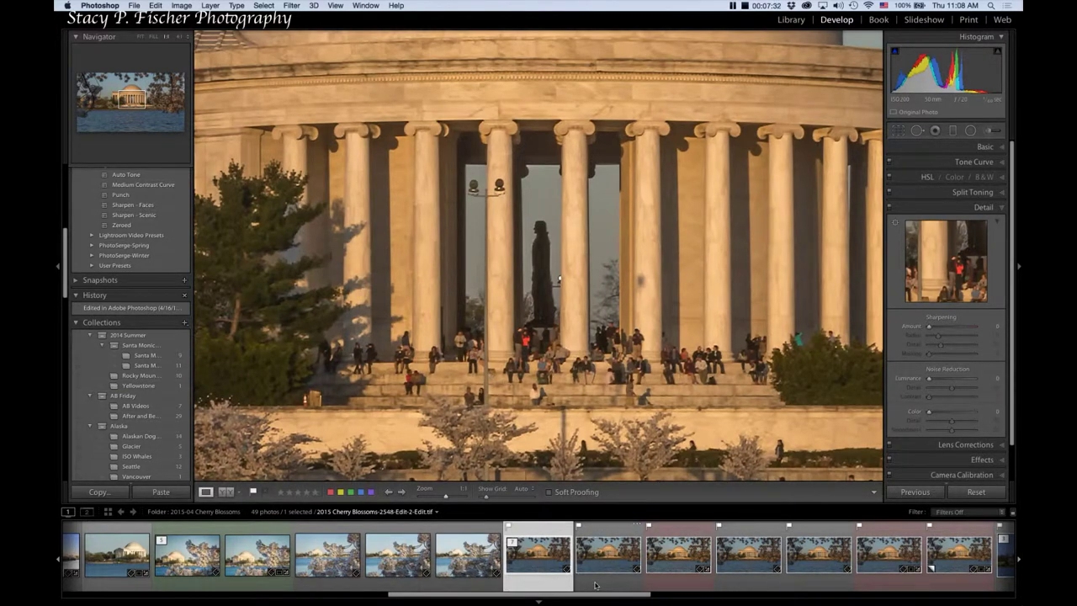
Compare the first and second edited versions in the filmstrip, fitting the whole photo in Navigator
left_click(596, 585)
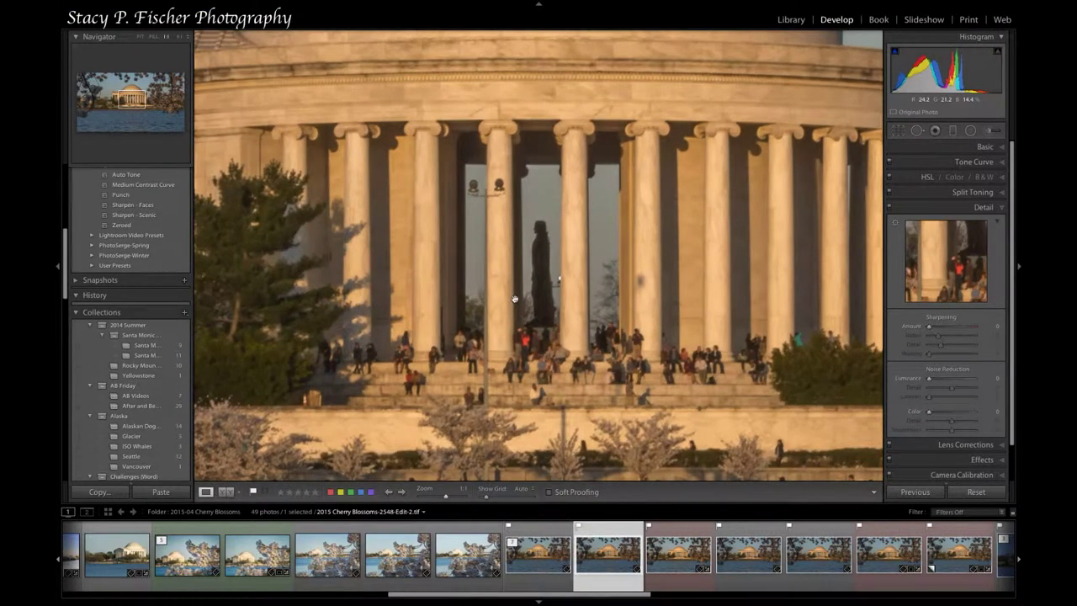
left_click(542, 584)
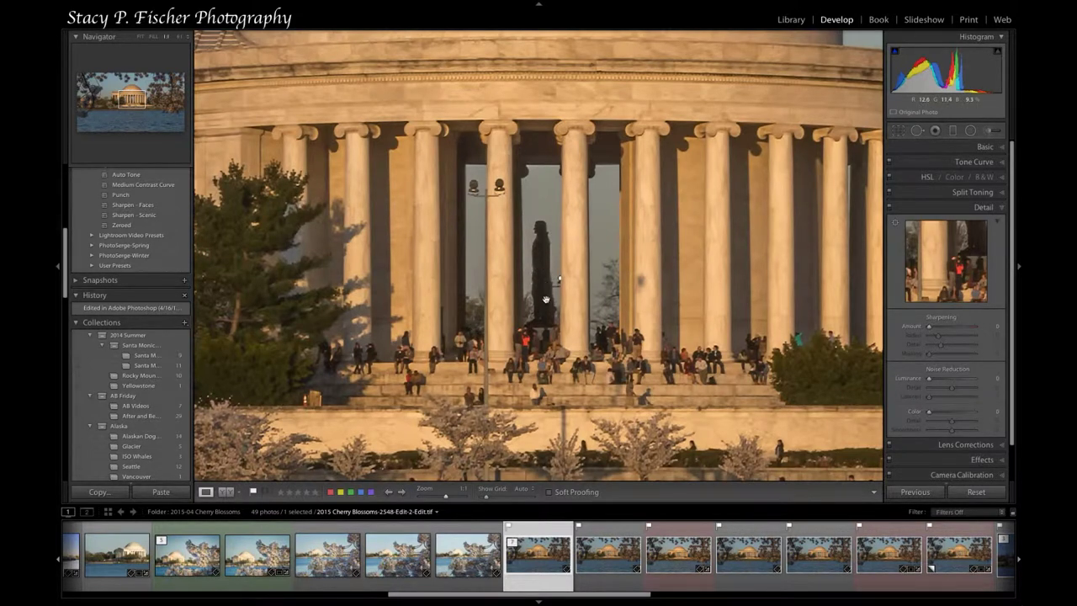
left_click(600, 589)
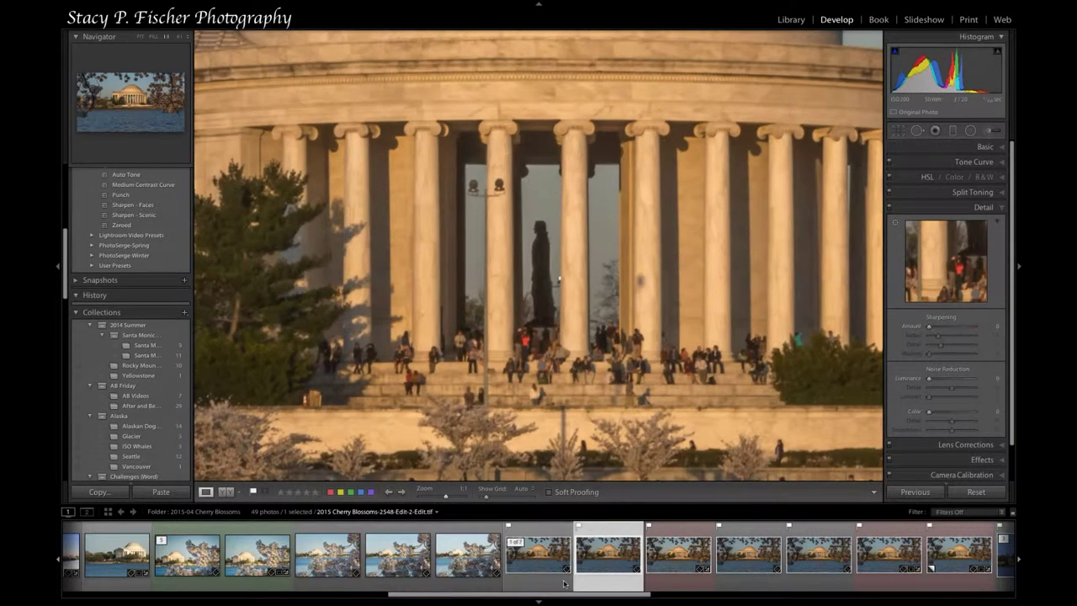
left_click(564, 584)
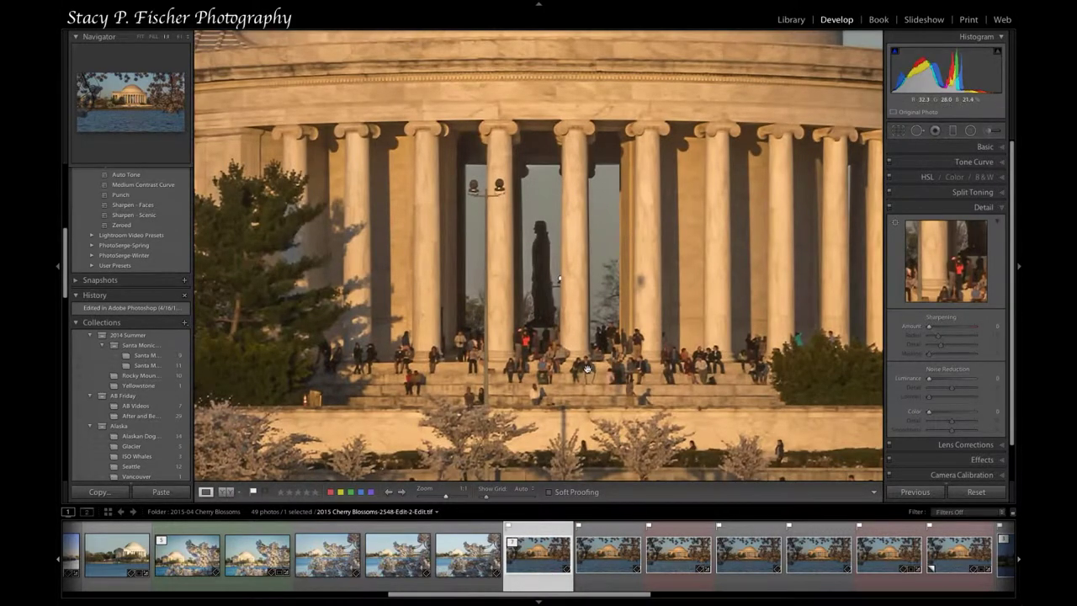
left_click(140, 36)
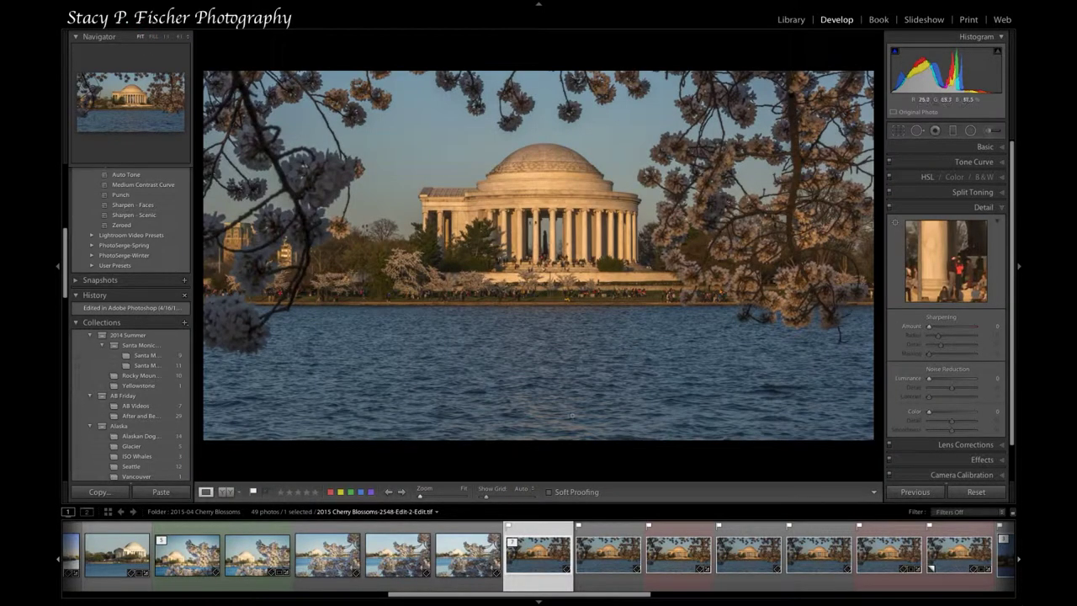
left_click(602, 587)
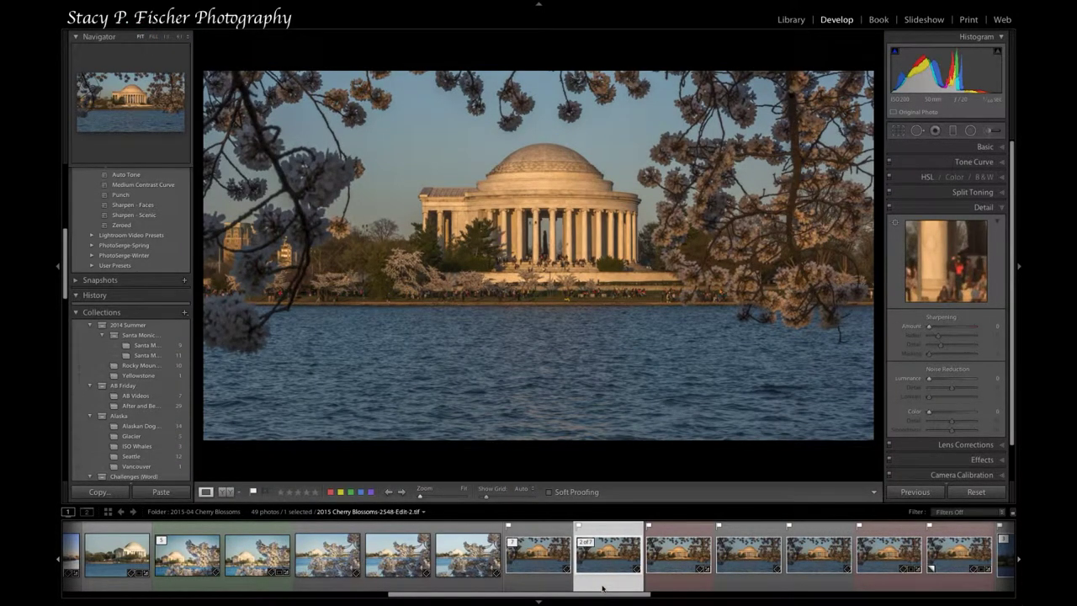
left_click(564, 587)
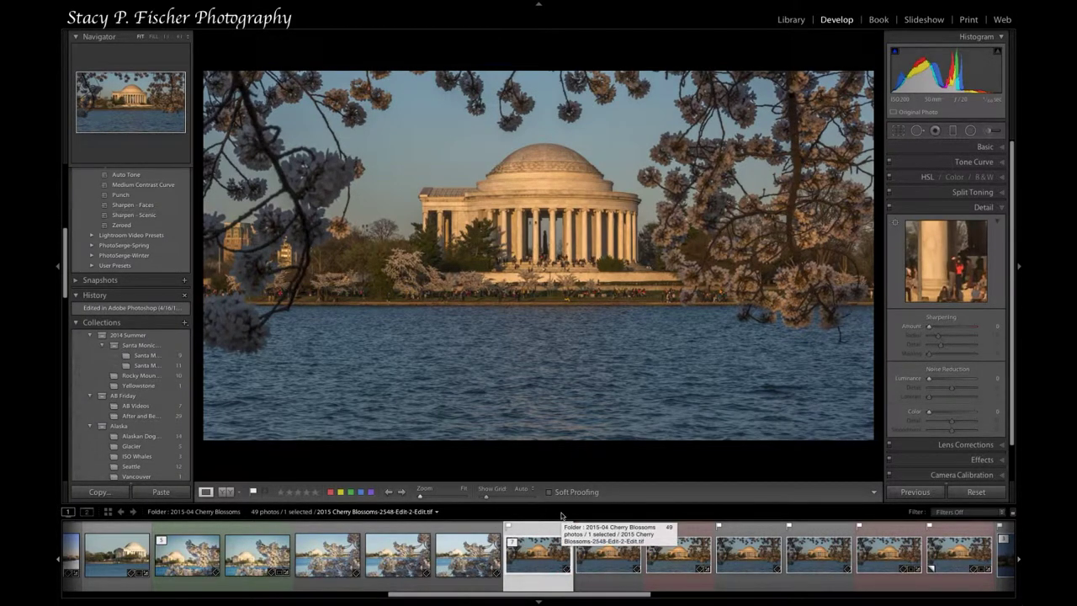
Send the first version to Color Efex Pro 4 from the photo's Edit In menu
right_click(554, 582)
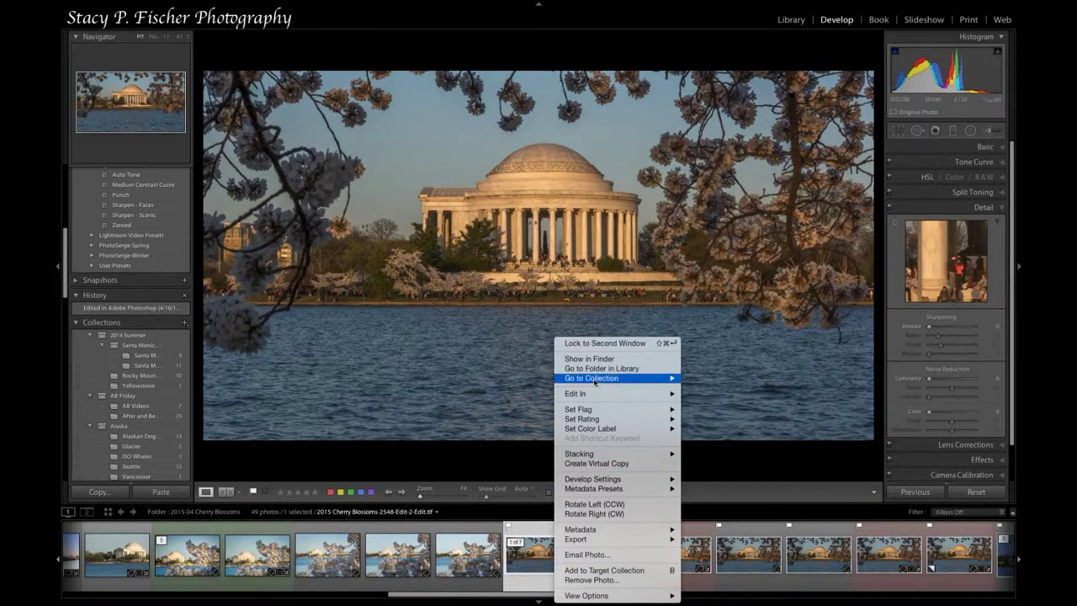
mouse_move(592, 397)
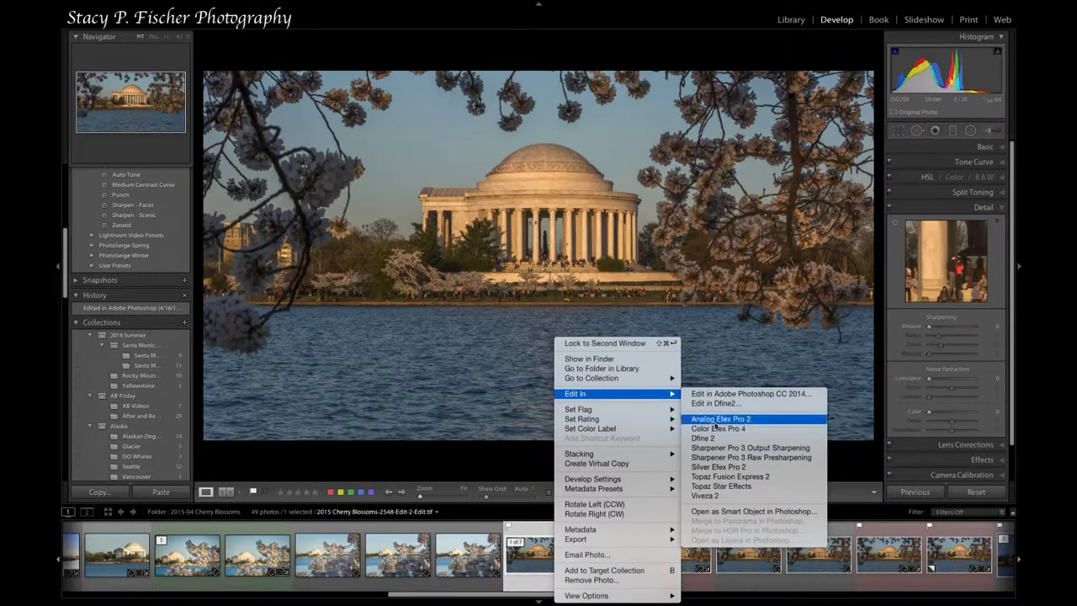
left_click(718, 430)
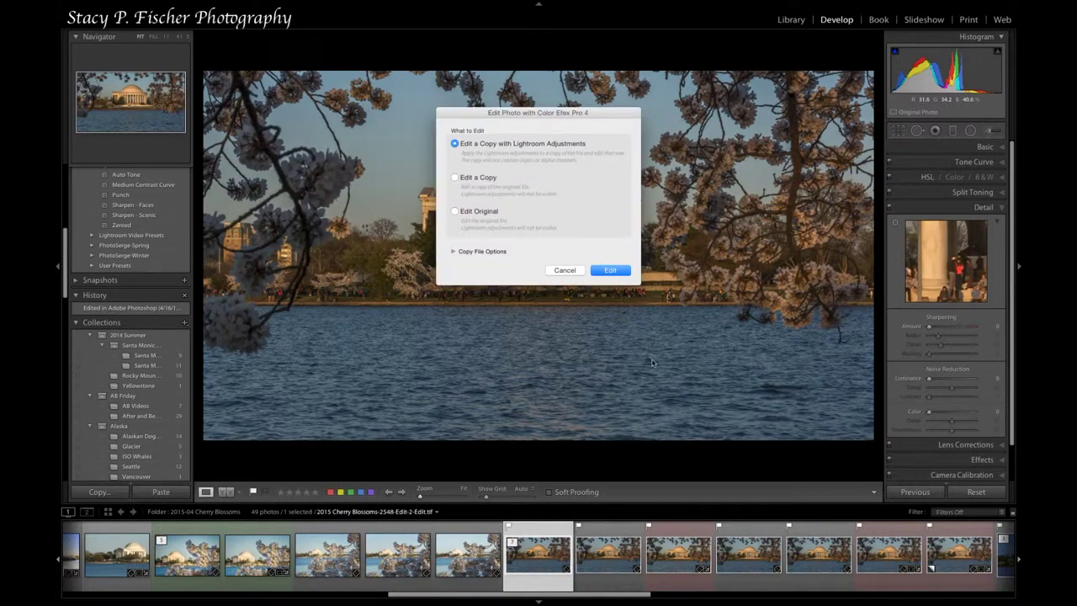
Edit a copy with Lightroom adjustments, remove the preloaded Darken/Lighten Center filter, and show all filters
left_click(614, 271)
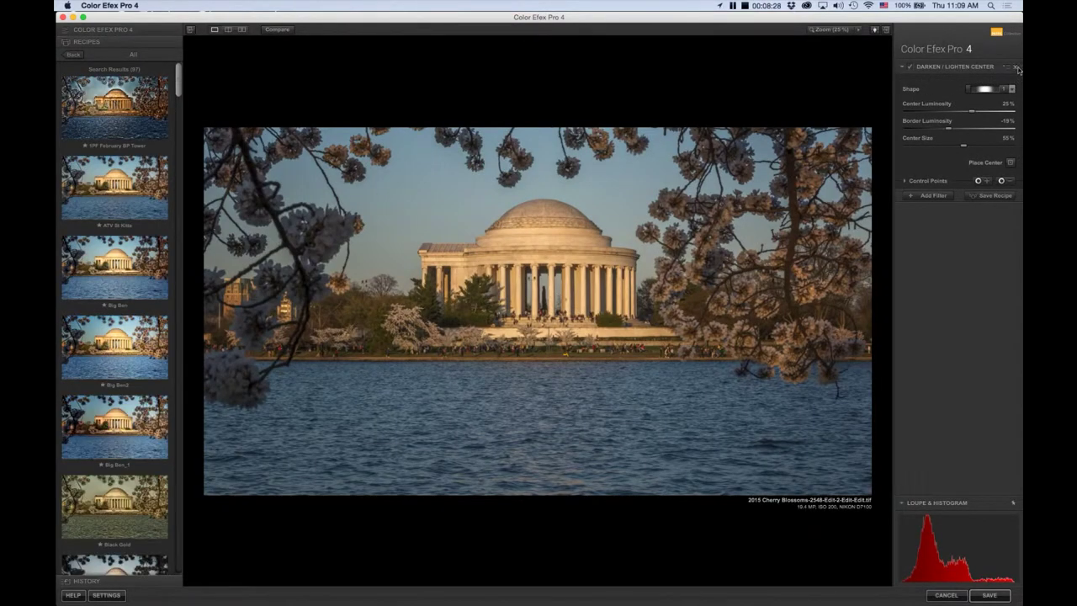
left_click(1017, 67)
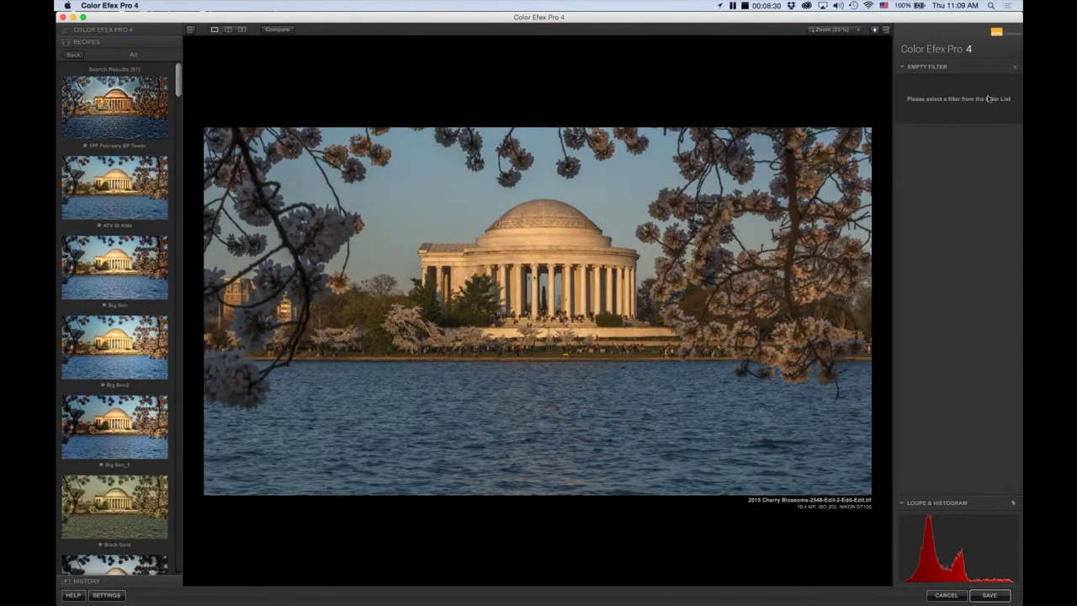
left_click(67, 31)
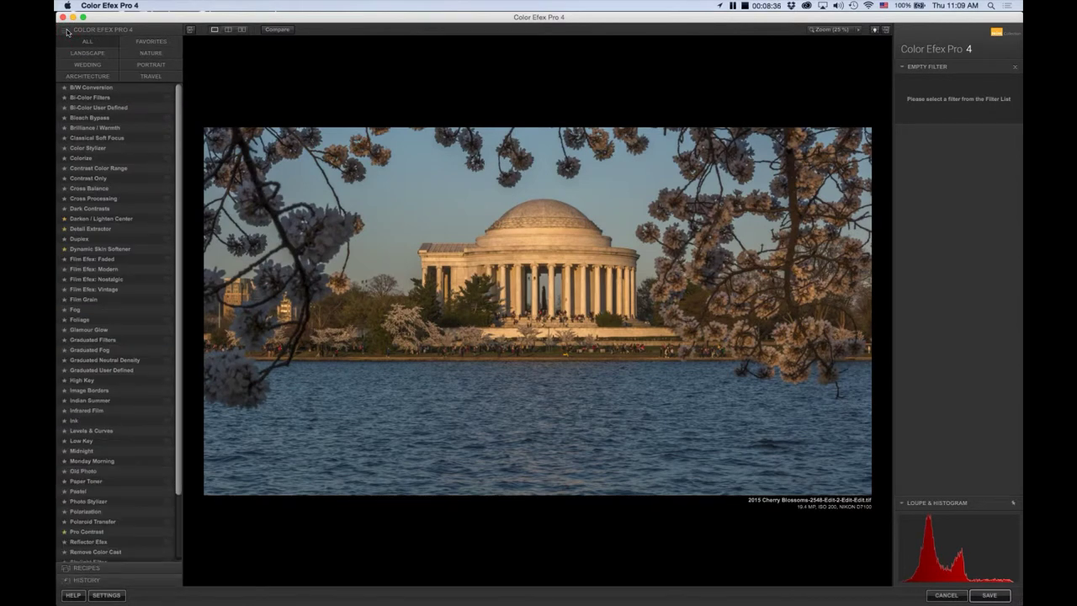
Apply the default Darken/Lighten Center preset, adjusting centre luminosity, border luminosity and centre size
left_click(168, 219)
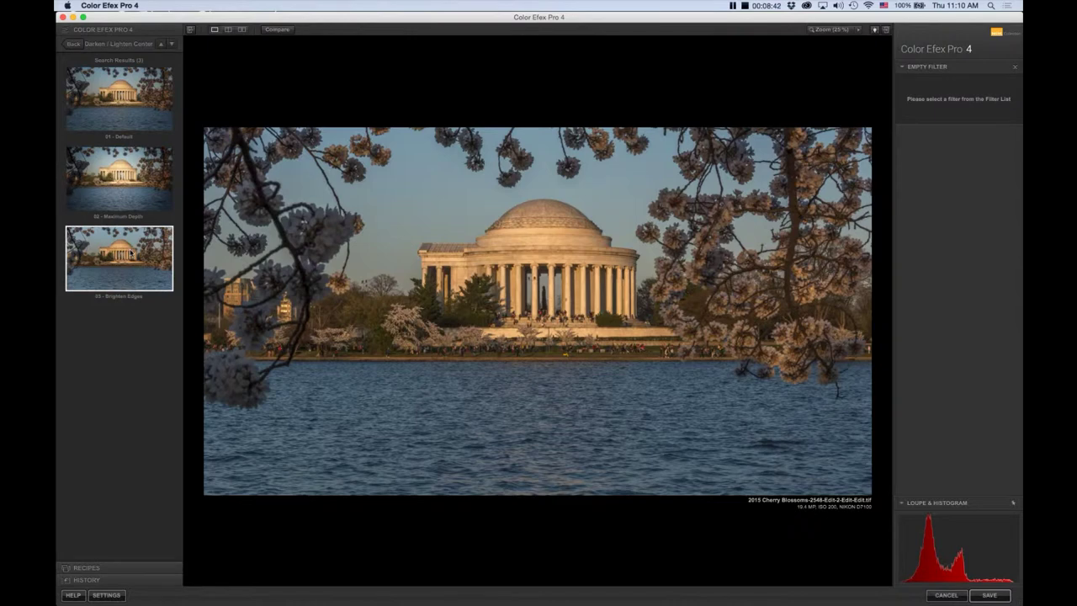
left_click(141, 127)
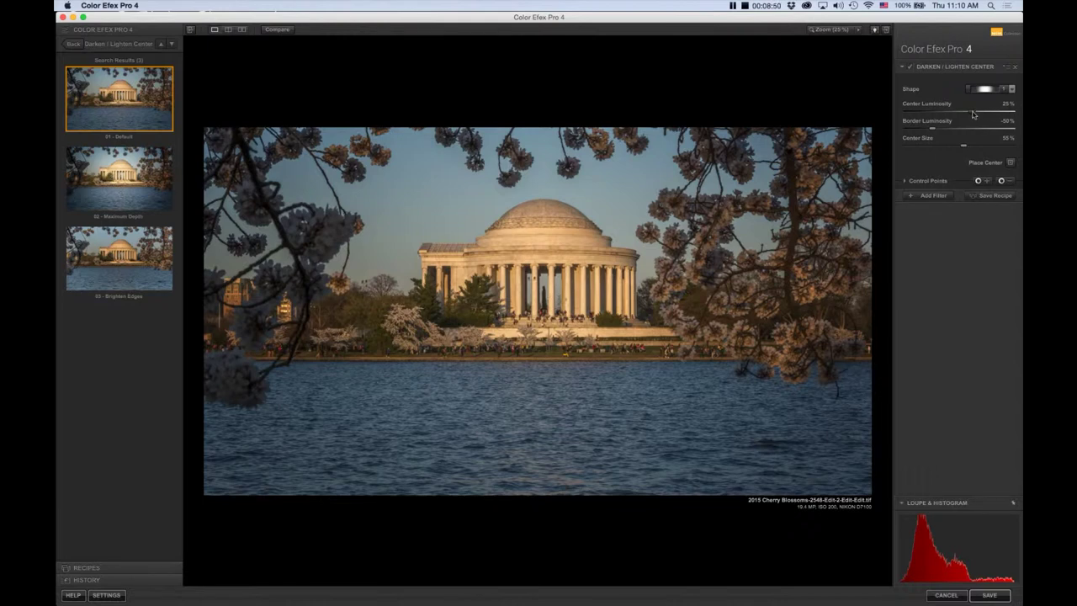
left_click_drag(974, 115, 962, 114)
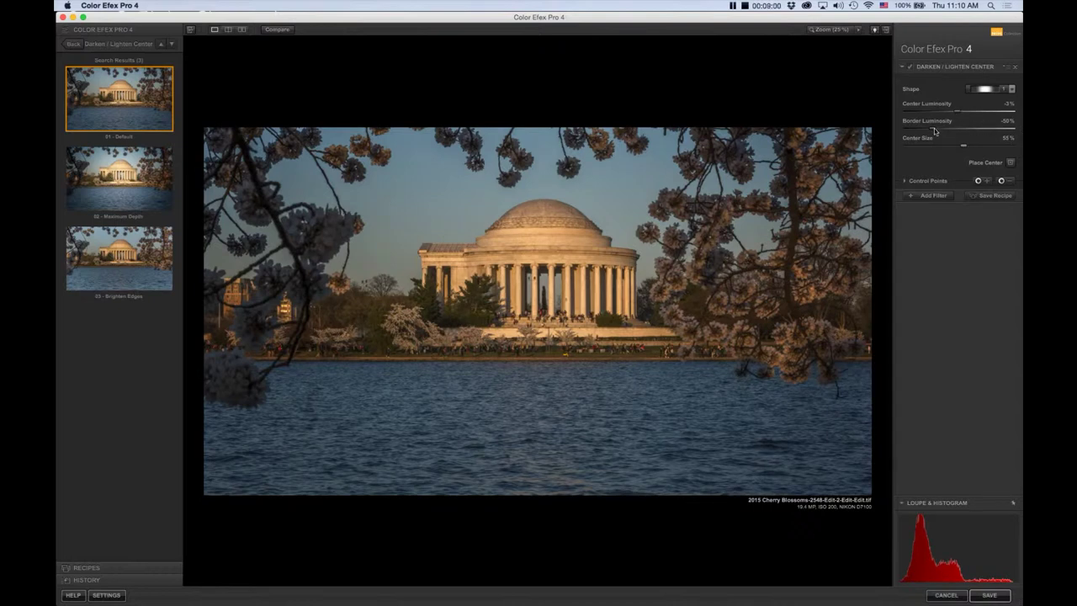
left_click_drag(935, 129, 957, 130)
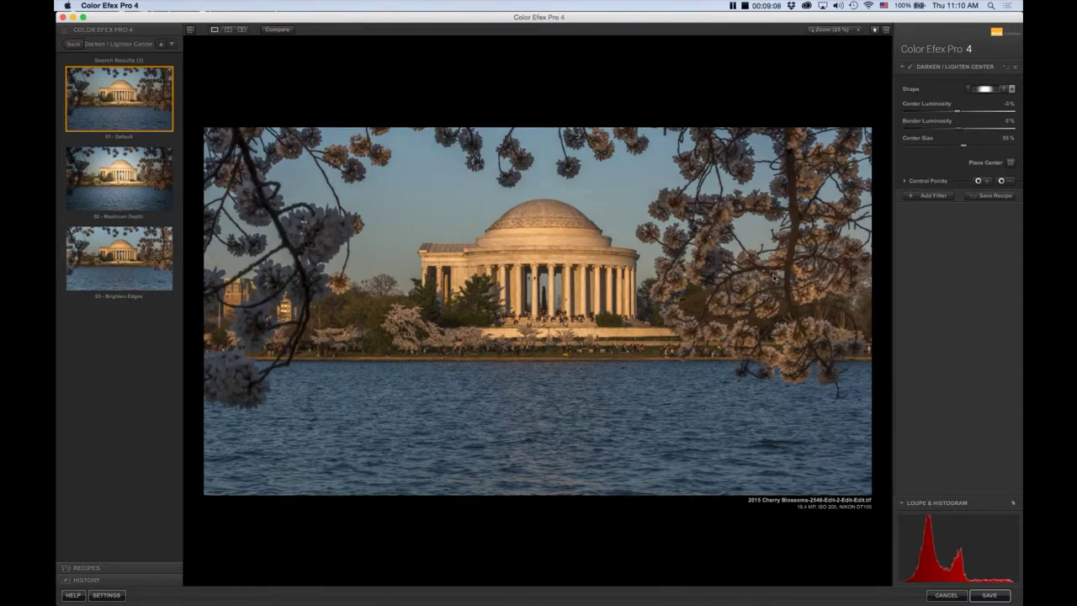
left_click(965, 149)
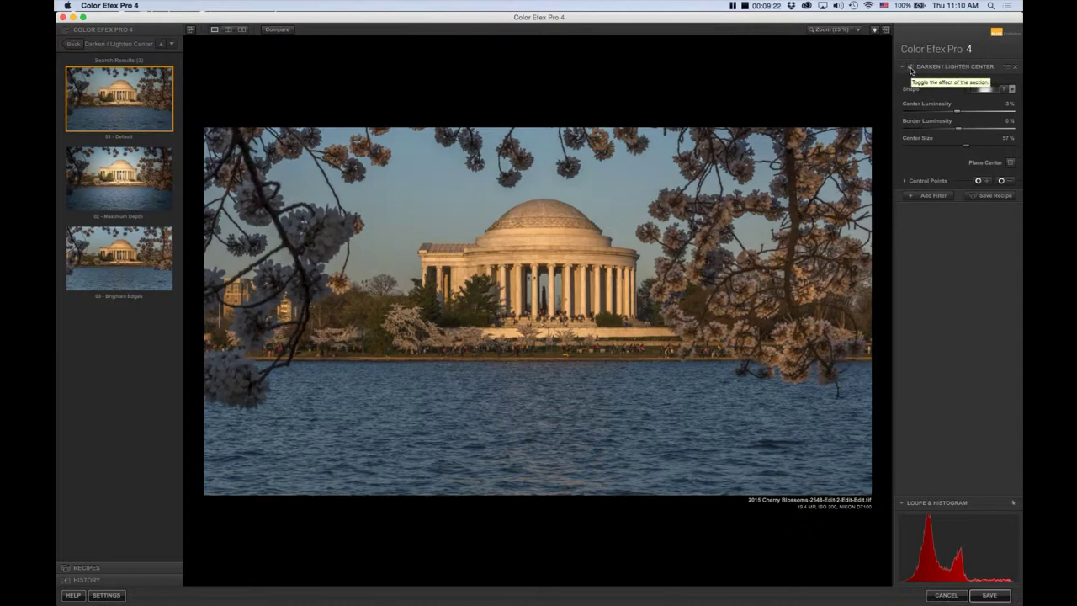
Compare the effect on and off and raise Center Luminosity from -3% to 0%
left_click(910, 68)
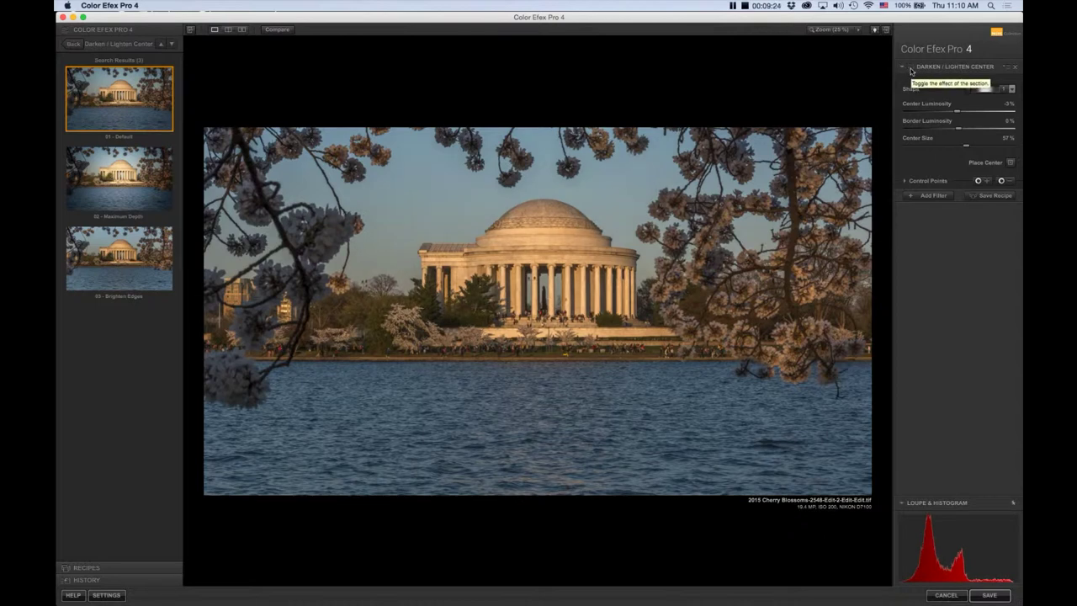
left_click(911, 68)
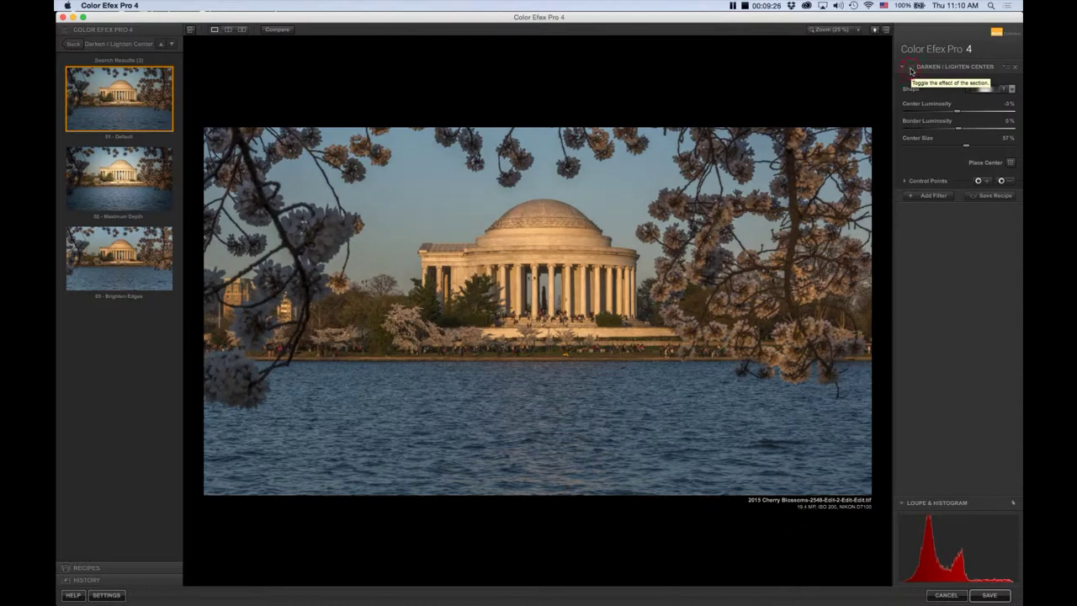
left_click(911, 68)
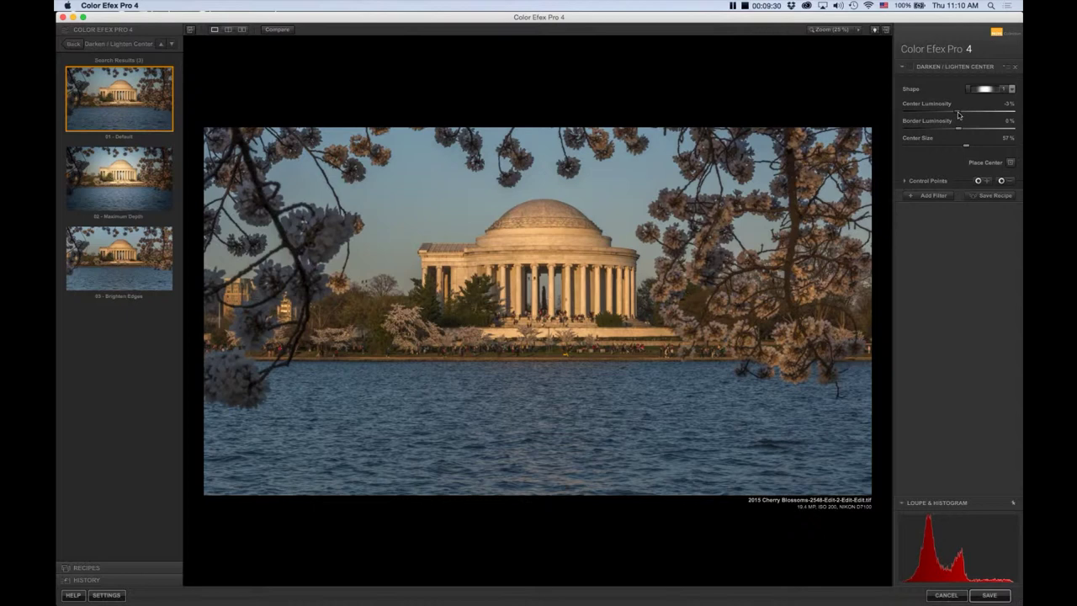
left_click_drag(958, 115, 960, 115)
left_click(910, 67)
left_click(911, 68)
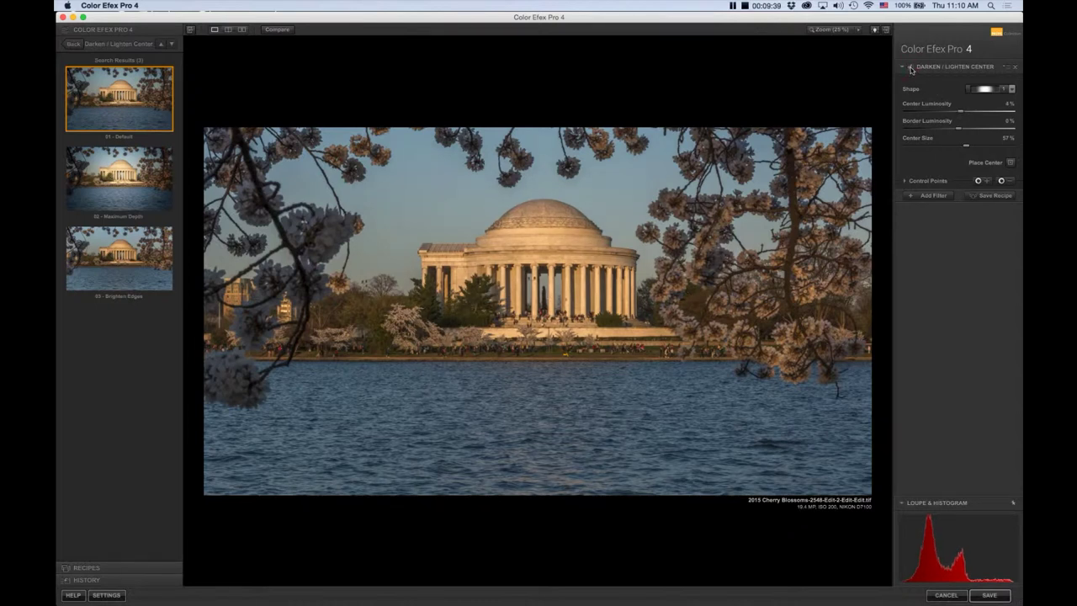
Add a second filter, Pro Contrast with the Dynamic Contrast preset, and compare it on and off
left_click(944, 197)
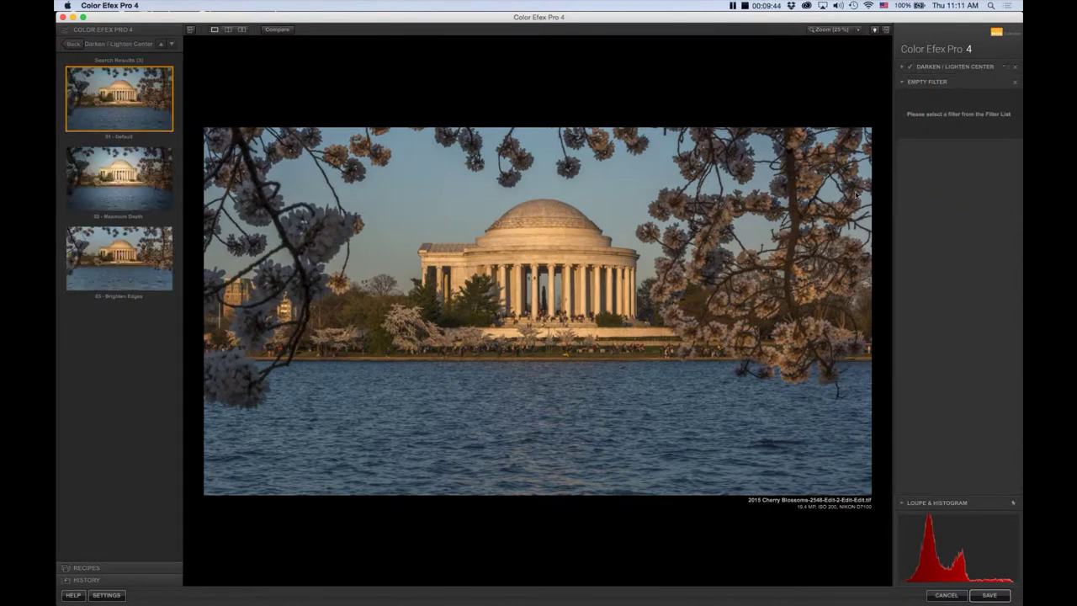
left_click(67, 32)
left_click(73, 44)
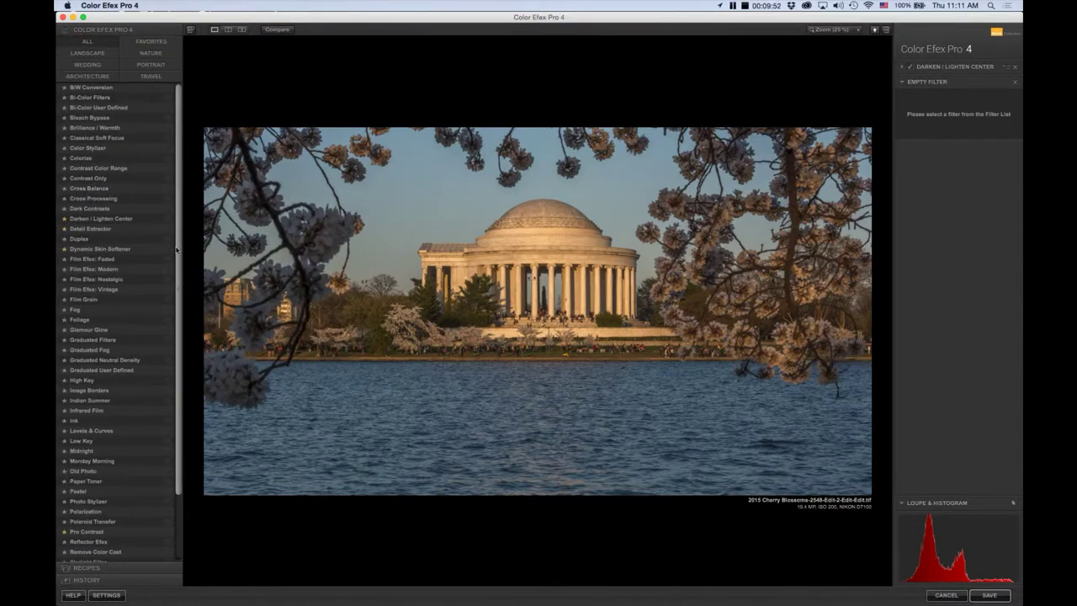
left_click_drag(179, 246, 176, 372)
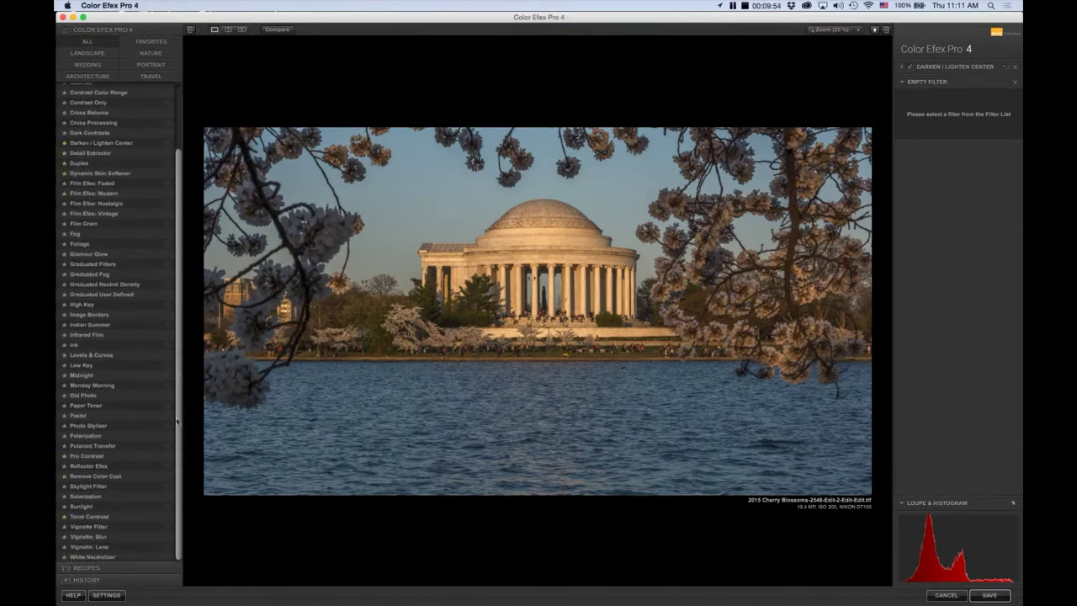
left_click(166, 457)
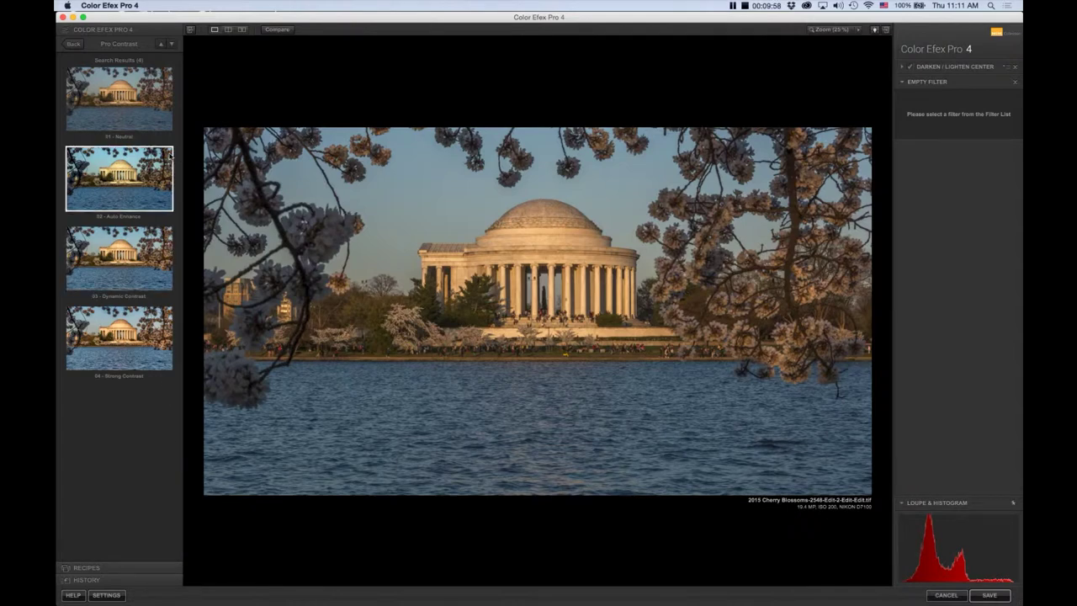
left_click(139, 266)
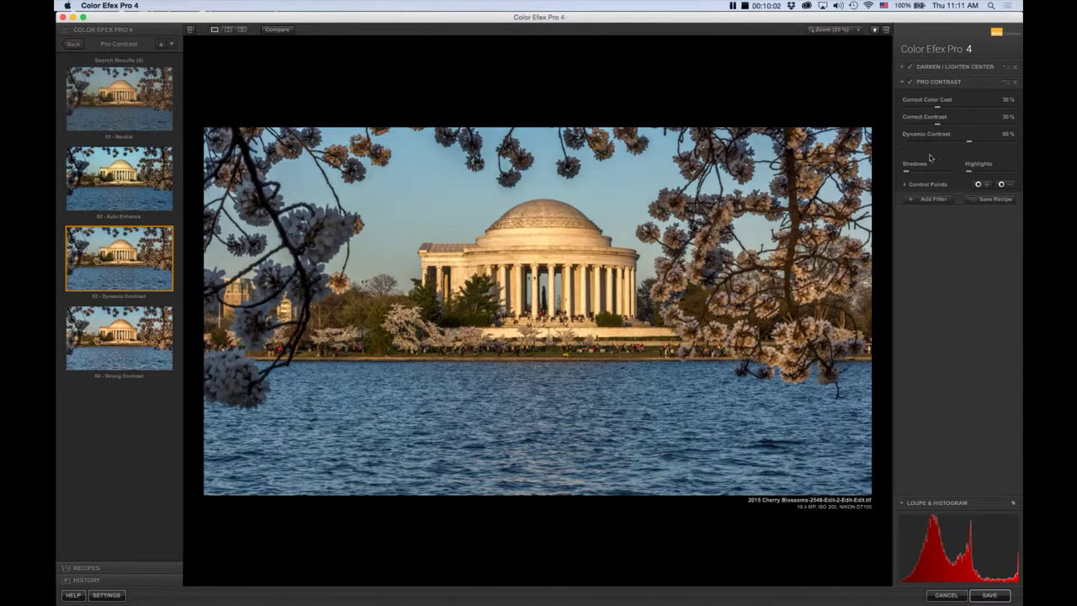
left_click(910, 83)
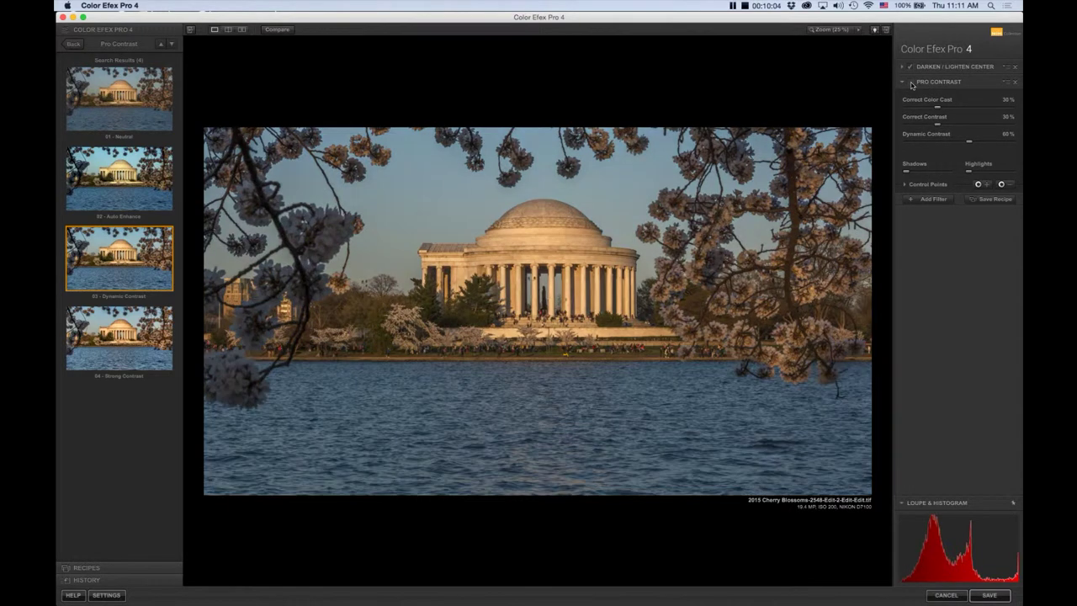
left_click(911, 82)
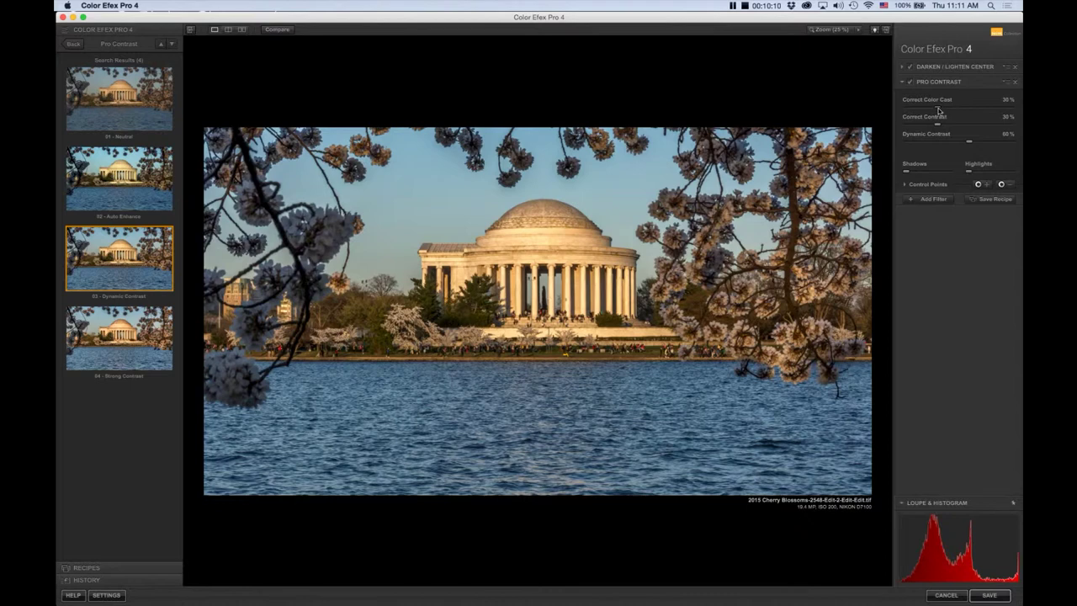
Set Pro Contrast color cast to 0%, contrast correction to 7% and dynamic contrast to 15%
left_click_drag(939, 110, 905, 110)
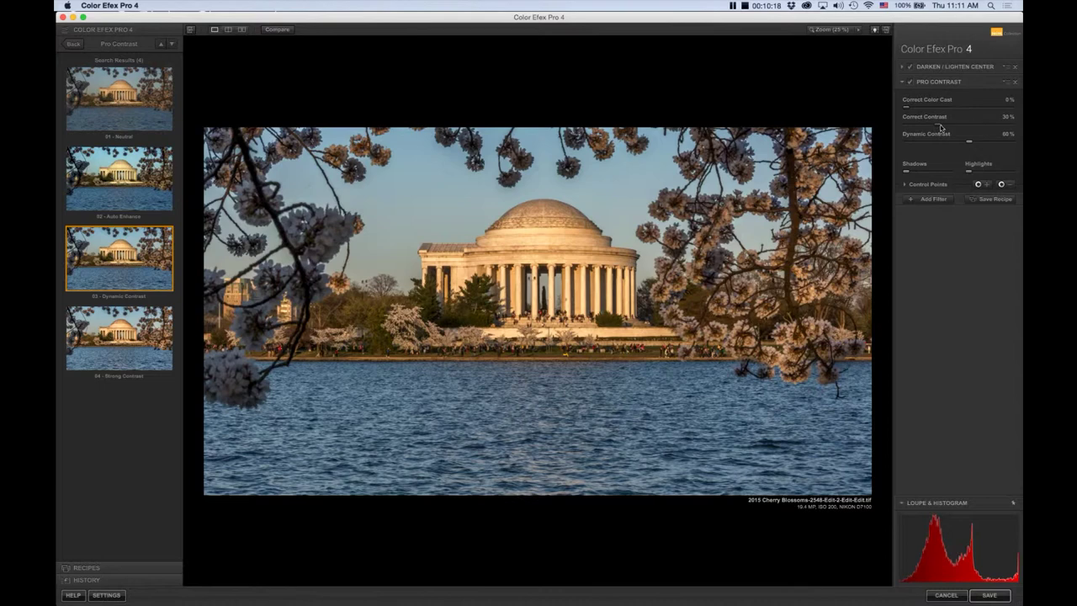
left_click_drag(939, 127, 916, 126)
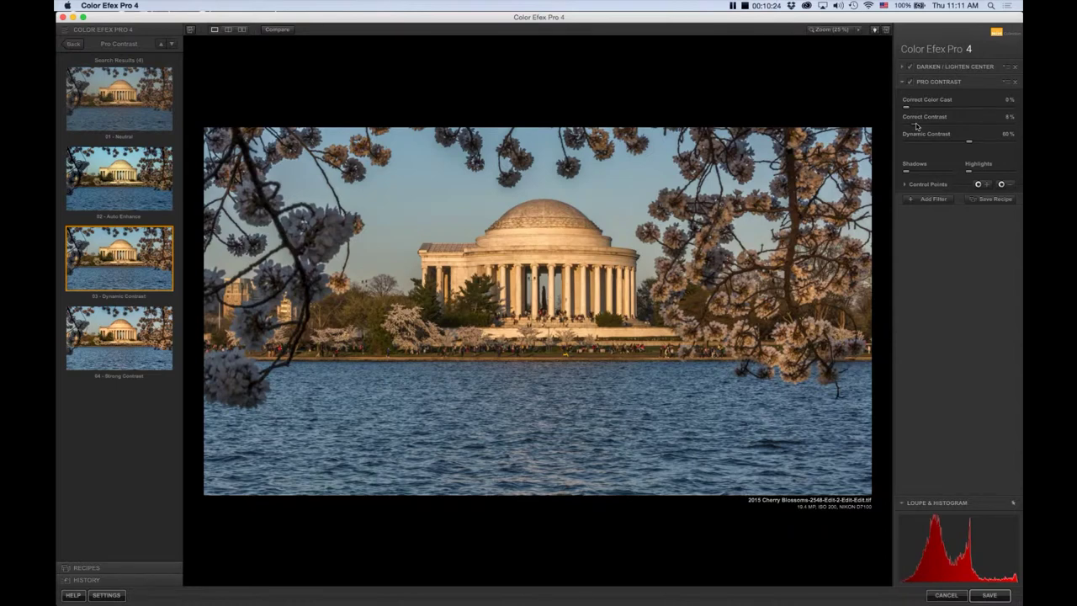
left_click_drag(916, 127, 918, 126)
left_click_drag(969, 145, 923, 148)
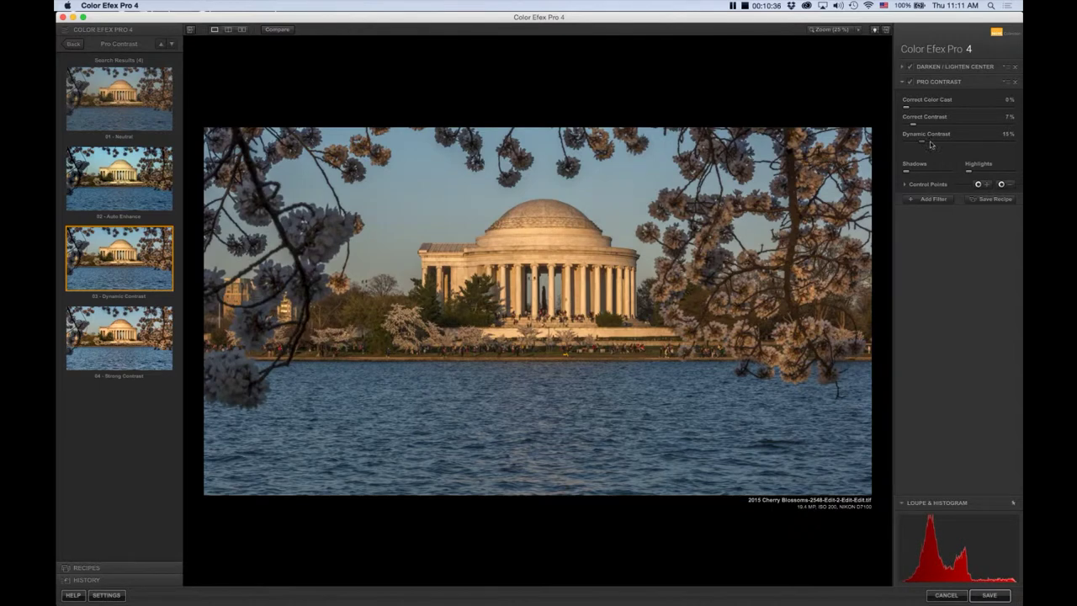
left_click(911, 83)
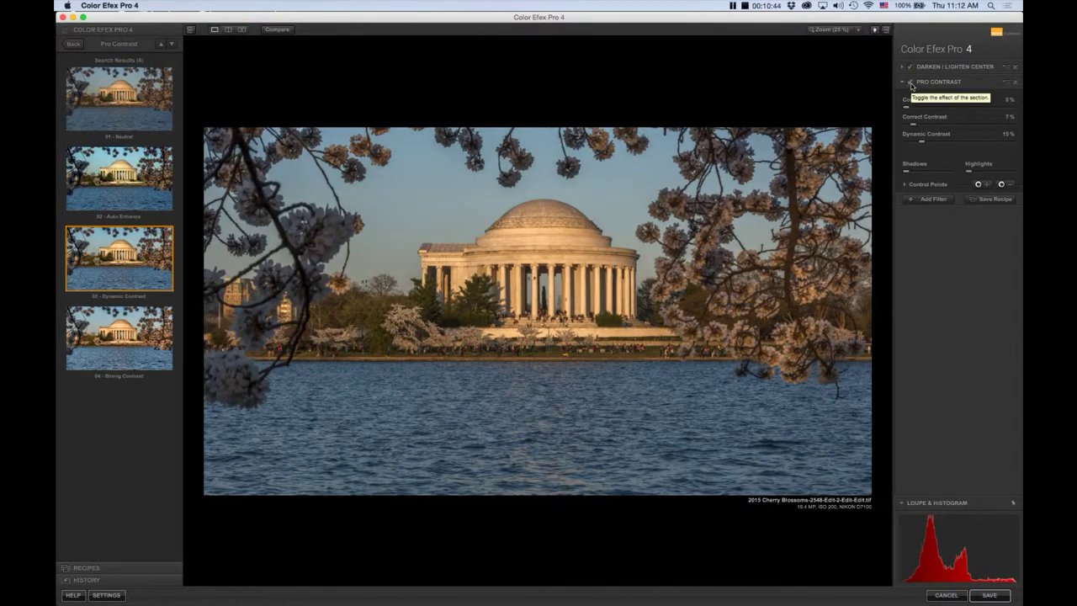
left_click(911, 83)
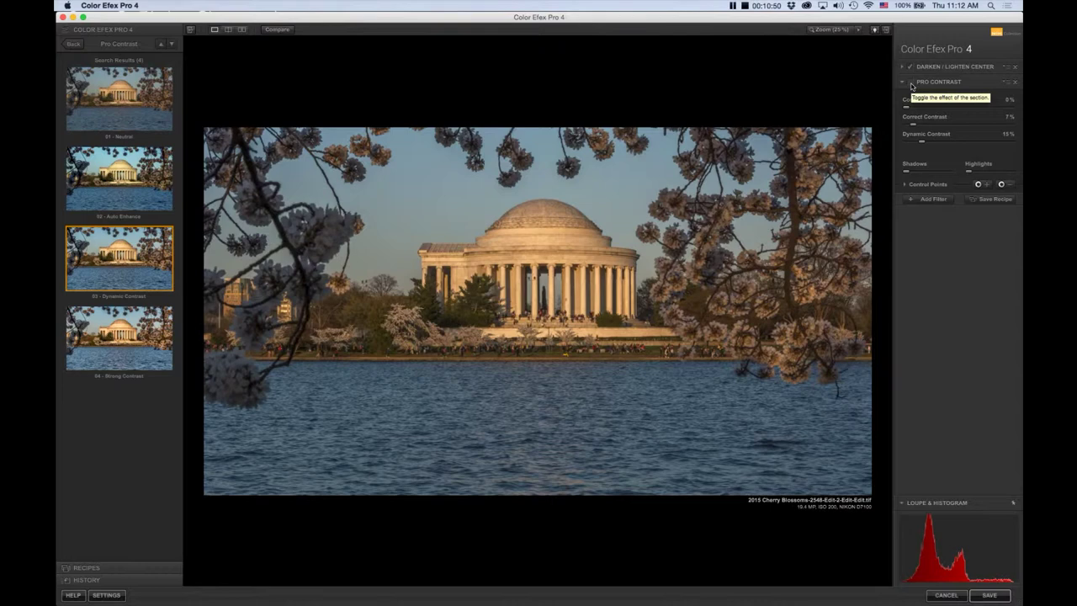
left_click(911, 83)
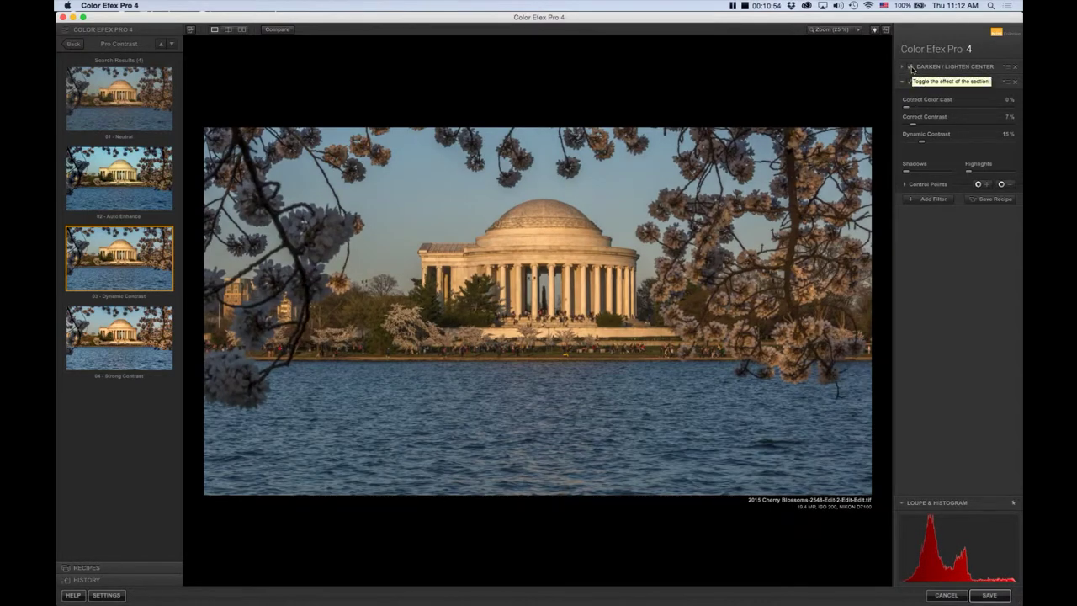
Centre the Darken/Lighten Center effect on the temple and save the image back to Lightroom
left_click(909, 68)
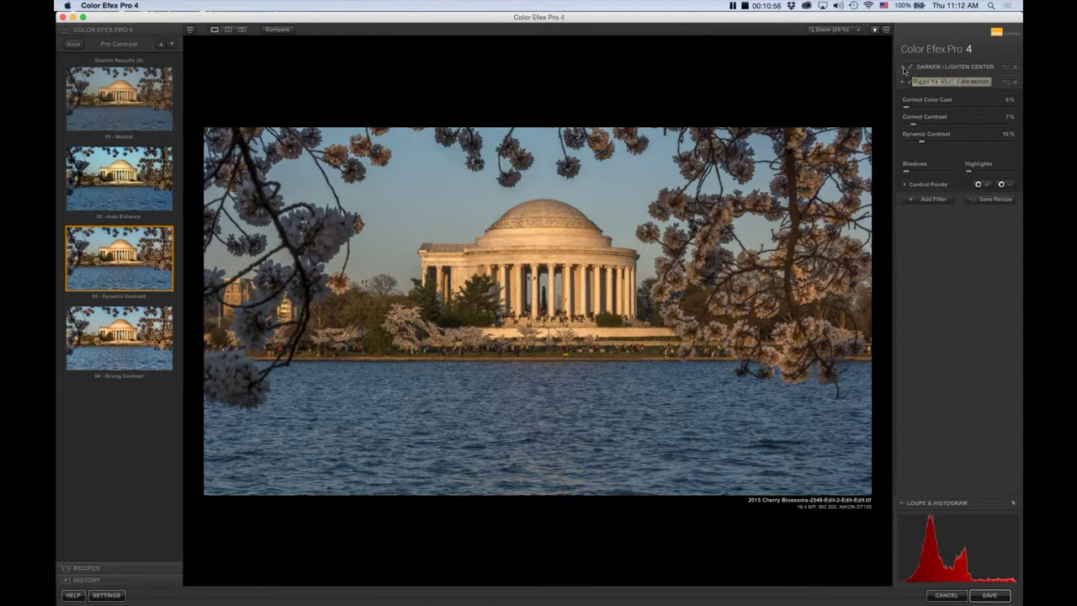
left_click(905, 68)
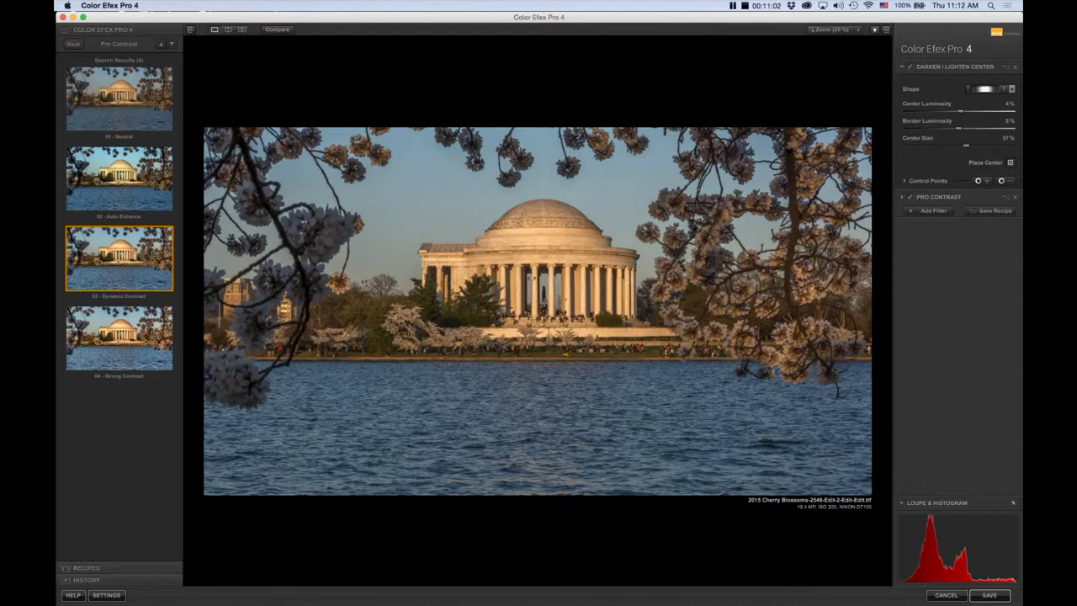
left_click(541, 303)
left_click(990, 595)
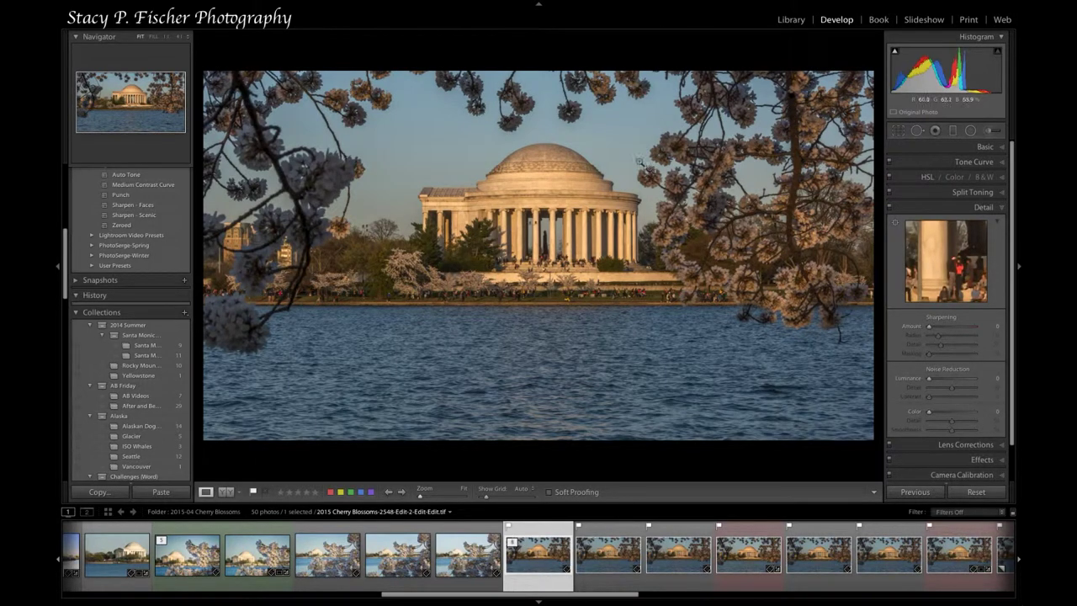
Raise Temp in the Basic panel to +7, then compare filmstrip versions, ending on the raw virtual copy
left_click(1002, 148)
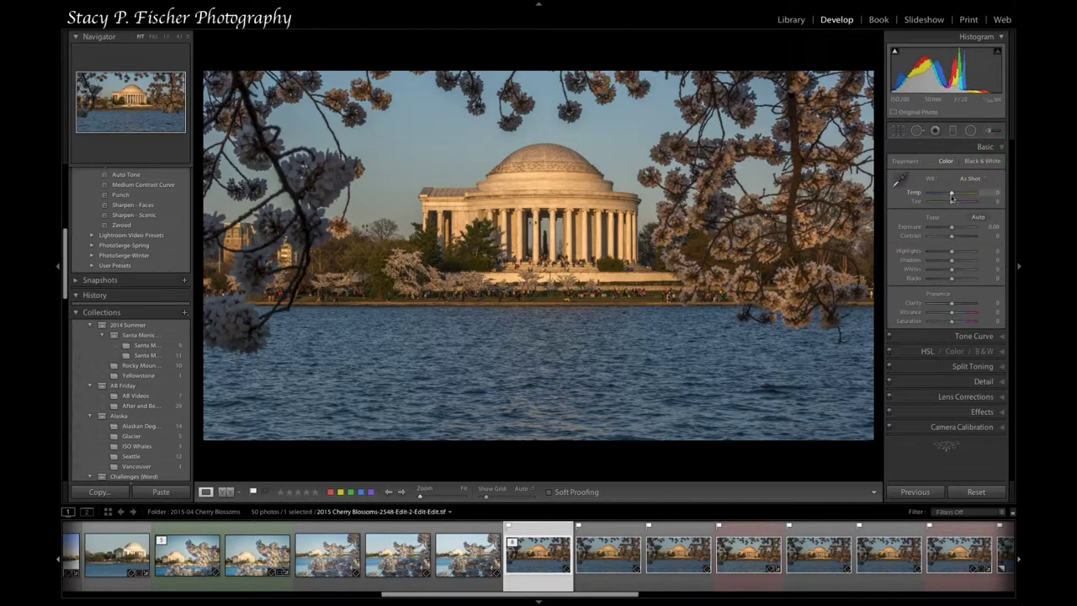
left_click_drag(953, 196, 954, 196)
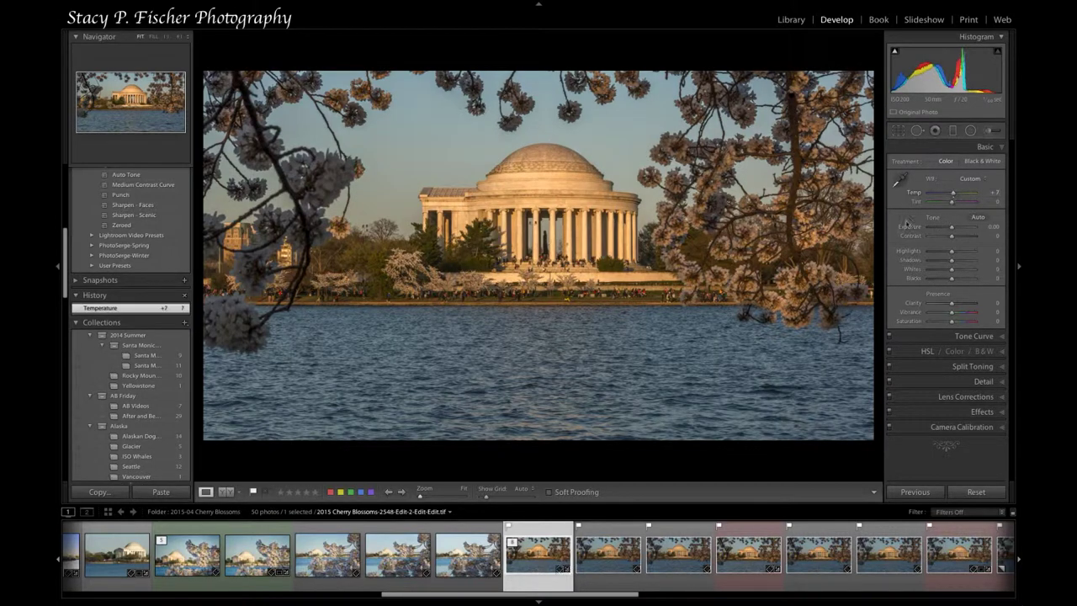
left_click(757, 587)
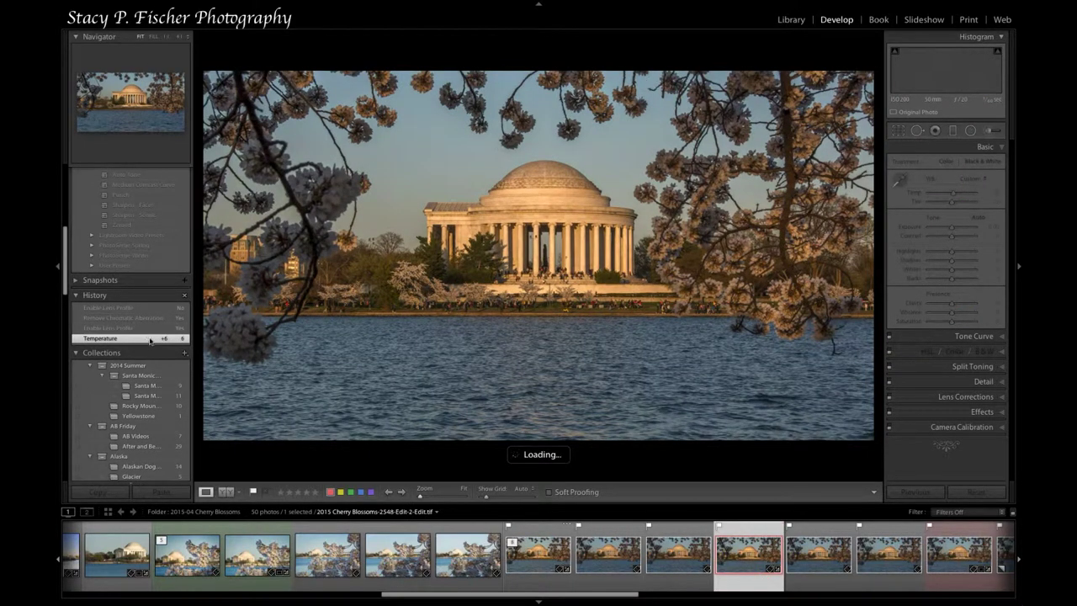
left_click(541, 583)
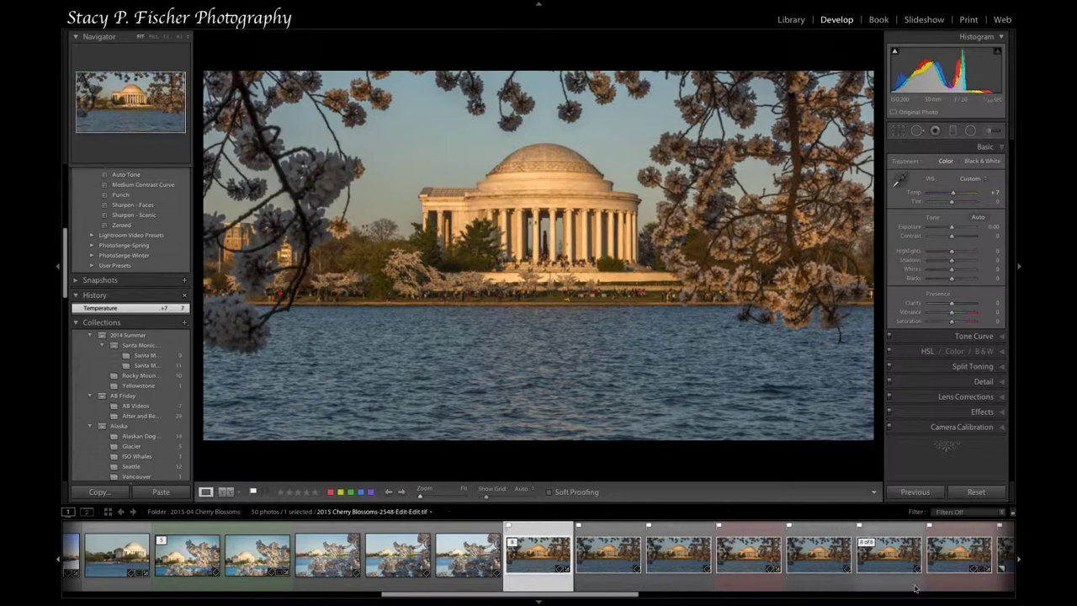
left_click(1009, 583)
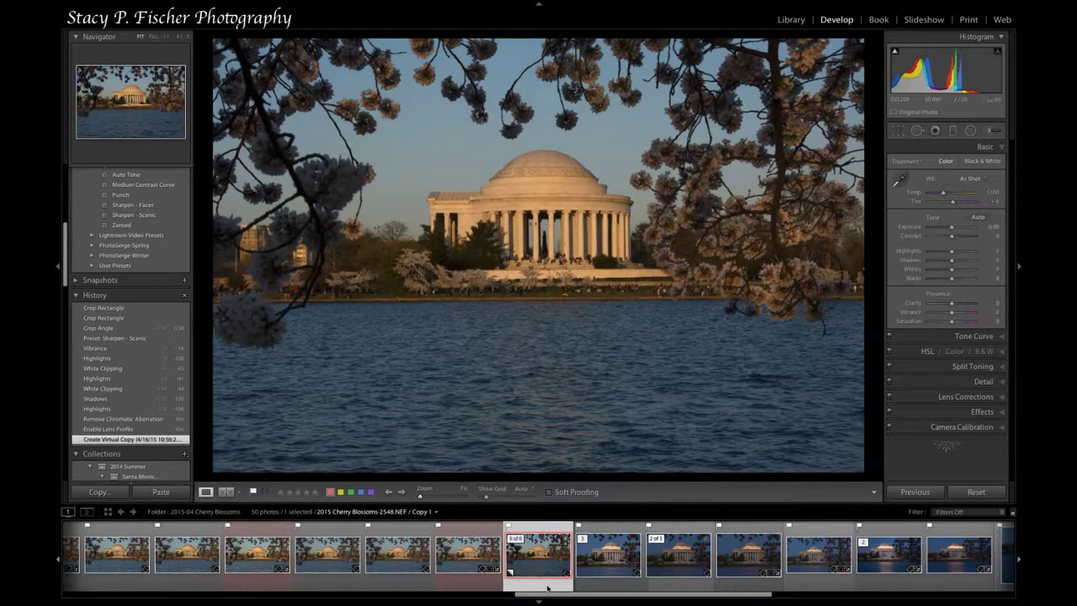
Load the 4 of 8 edited version, warmed to +6, from the filmstrip
left_click(243, 581)
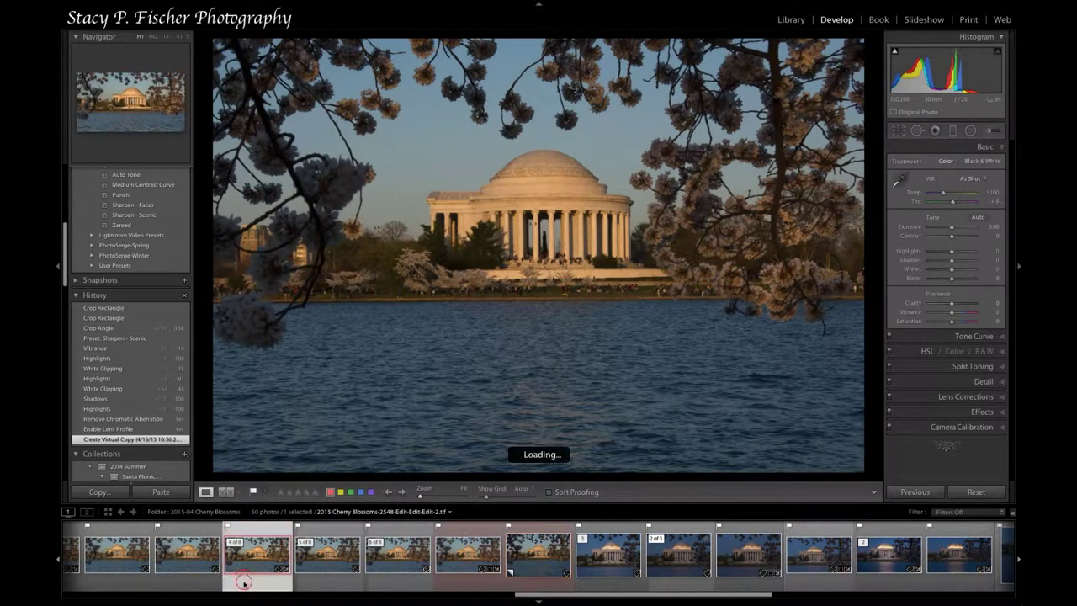